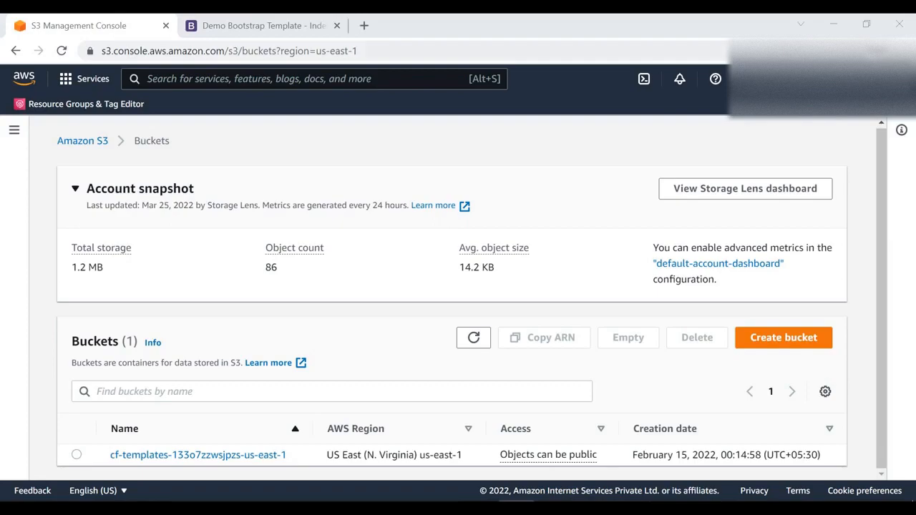
# Step: Look through the locally served Demo Bootstrap site, from the home banner down to the Services section
pyautogui.click(262, 25)
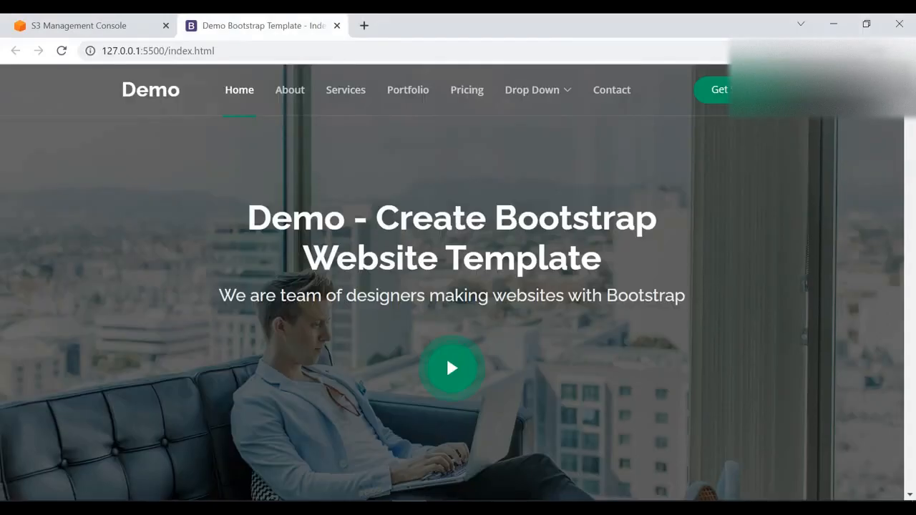
pyautogui.scroll(-8, 446, 355)
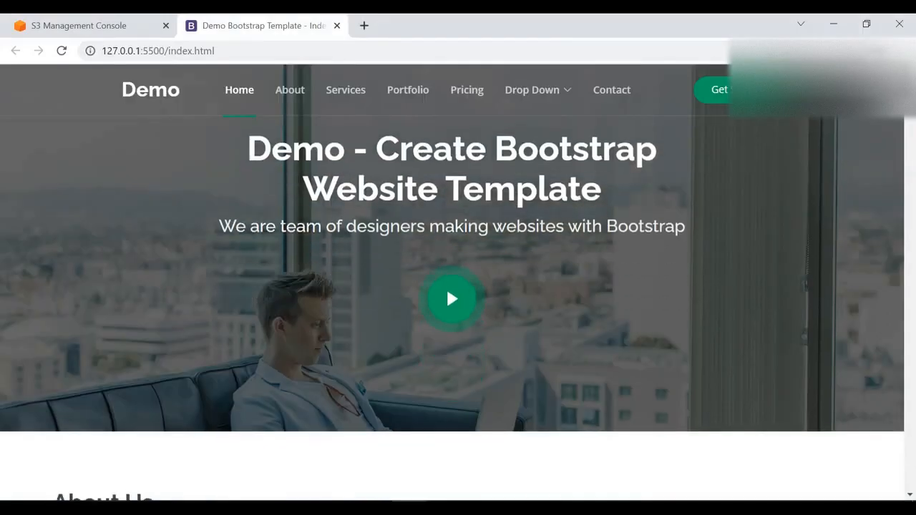
pyautogui.scroll(-10, 458, 308)
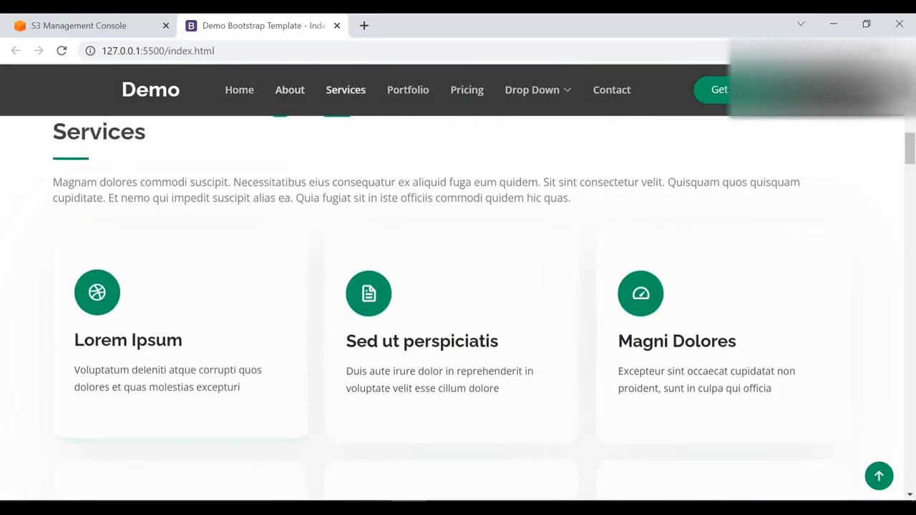
pyautogui.scroll(10, 458, 286)
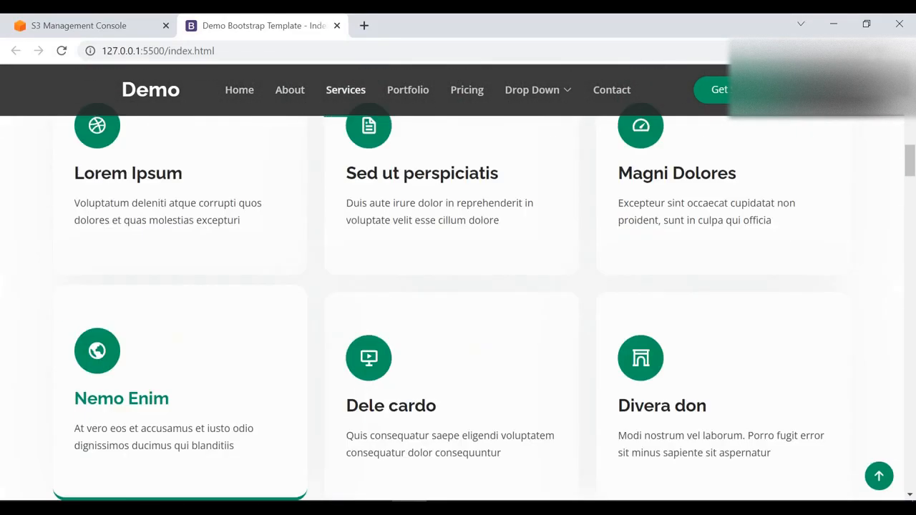
pyautogui.scroll(5, 446, 355)
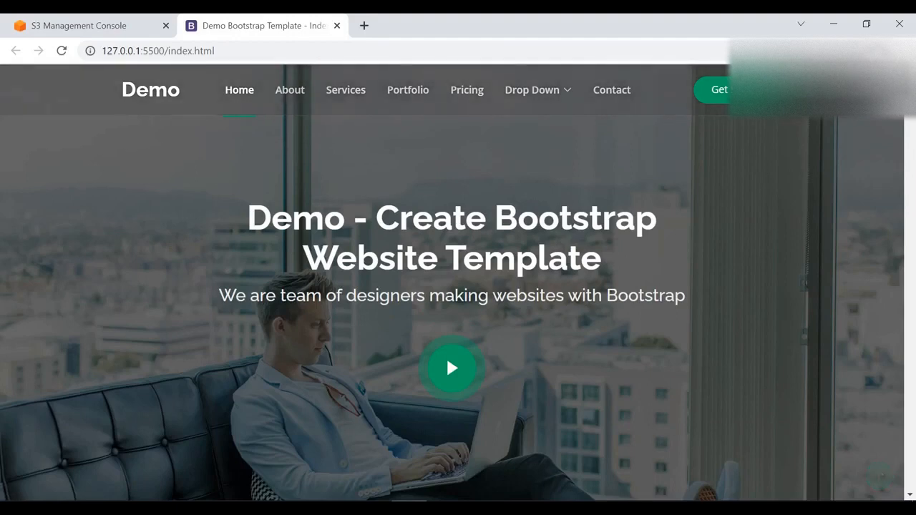
pyautogui.scroll(-3, 446, 355)
# Step: Switch to Visual Studio Code and examine the website project's error.html and the css, img and js folders under assets
pyautogui.hotkey('alt', 'Tab')
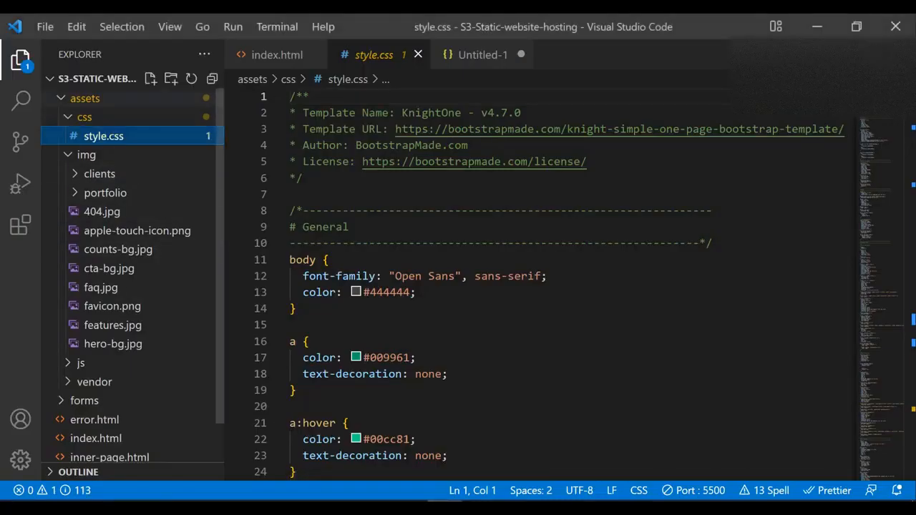
pyautogui.click(86, 98)
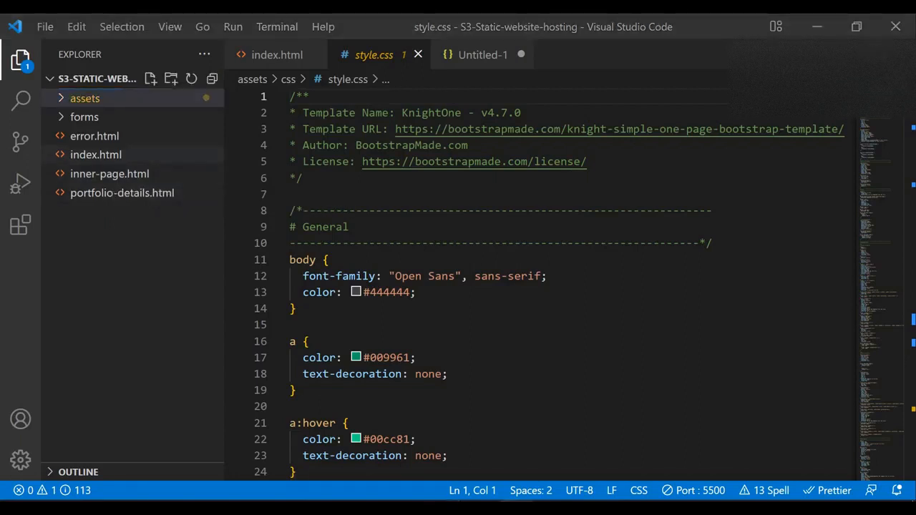
pyautogui.click(95, 136)
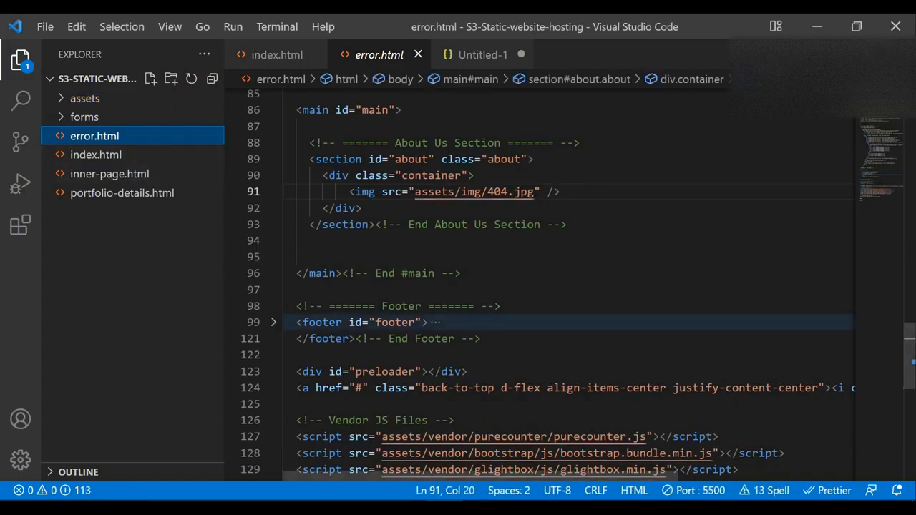
pyautogui.click(85, 98)
pyautogui.click(84, 117)
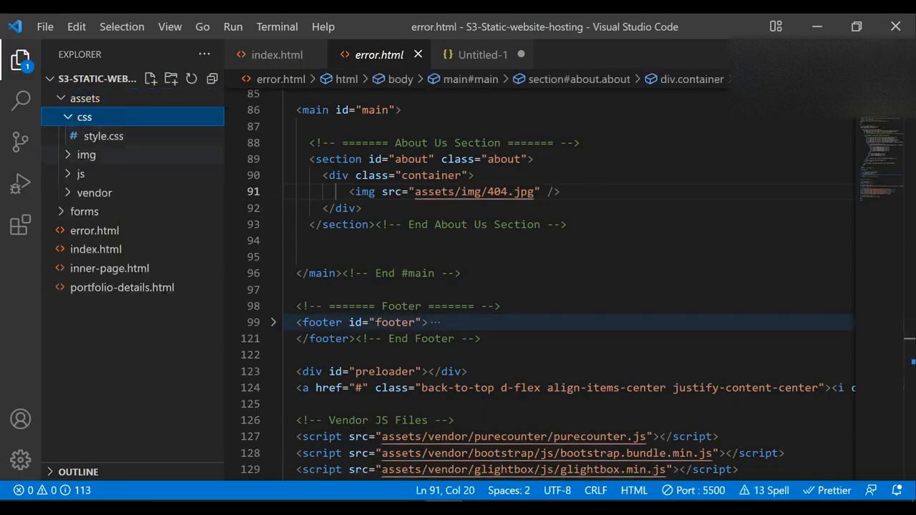
pyautogui.click(86, 155)
pyautogui.click(81, 363)
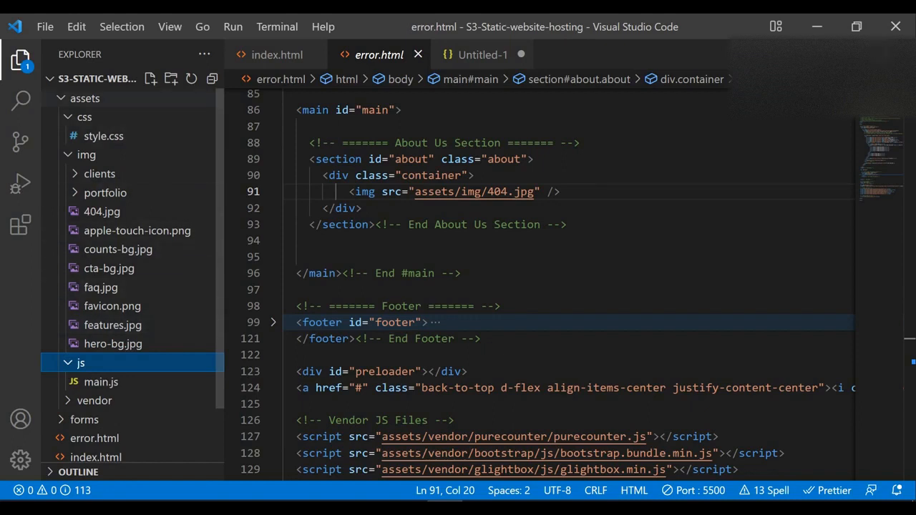
pyautogui.click(85, 98)
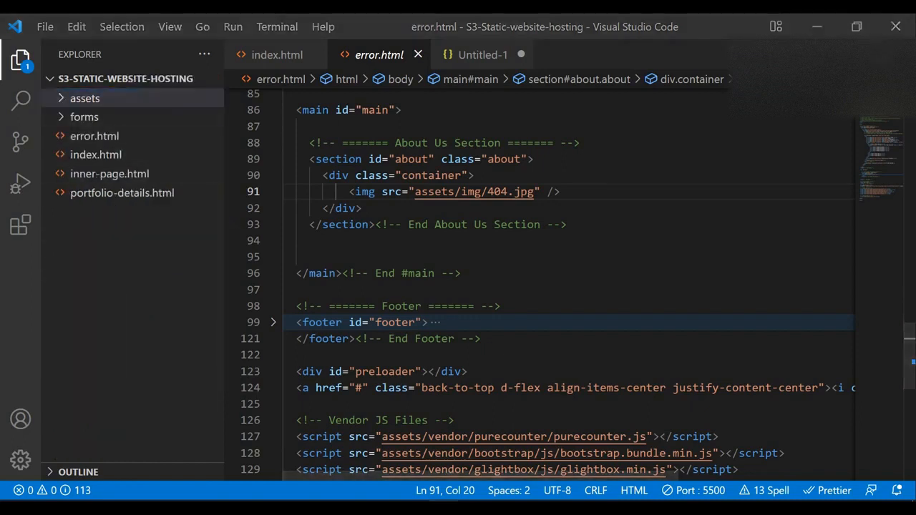
# Step: Switch back to Chrome and show the S3 Buckets page
pyautogui.hotkey('alt', 'Tab')
pyautogui.hotkey('alt', 'Tab')
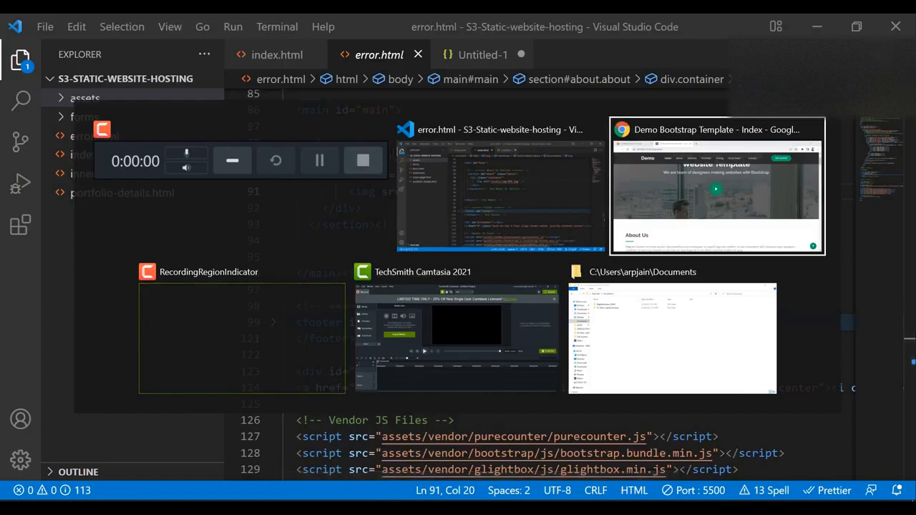
pyautogui.hotkey('ctrl', 'shift', 'Tab')
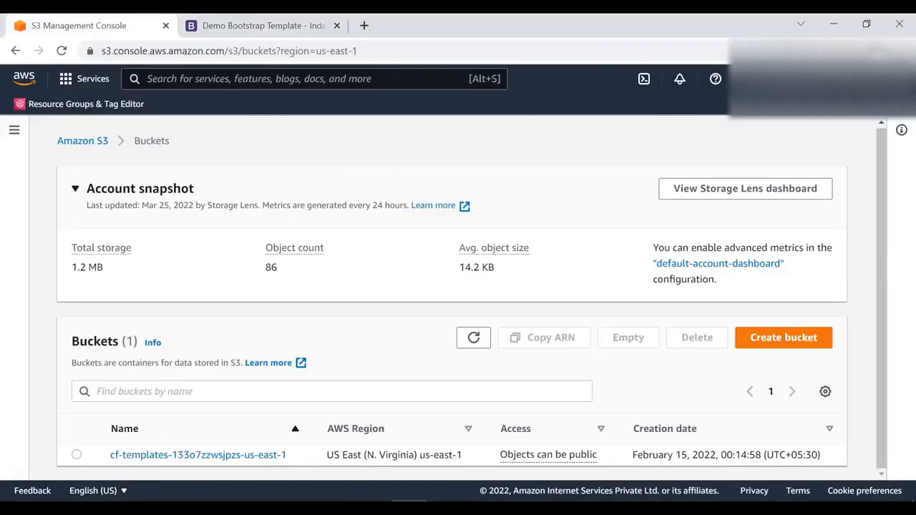
pyautogui.hotkey('alt', 'Tab')
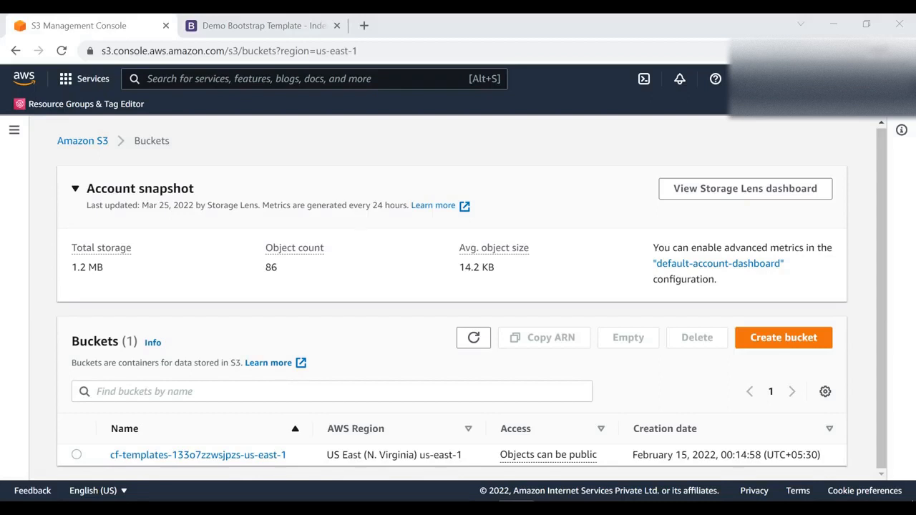
# Step: Start creating a new S3 bucket and enter bucket-demo as its name
pyautogui.click(784, 338)
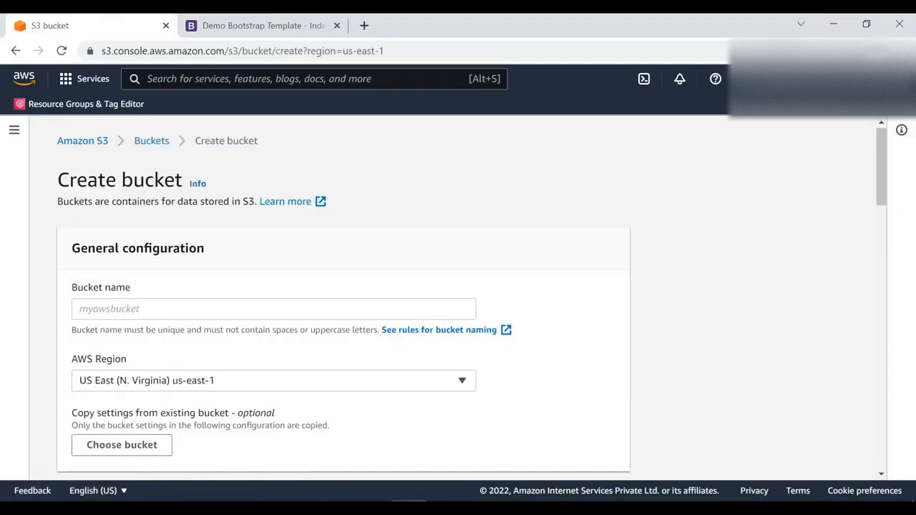
pyautogui.click(273, 309)
pyautogui.click(688, 301)
pyautogui.click(516, 508)
pyautogui.click(273, 309)
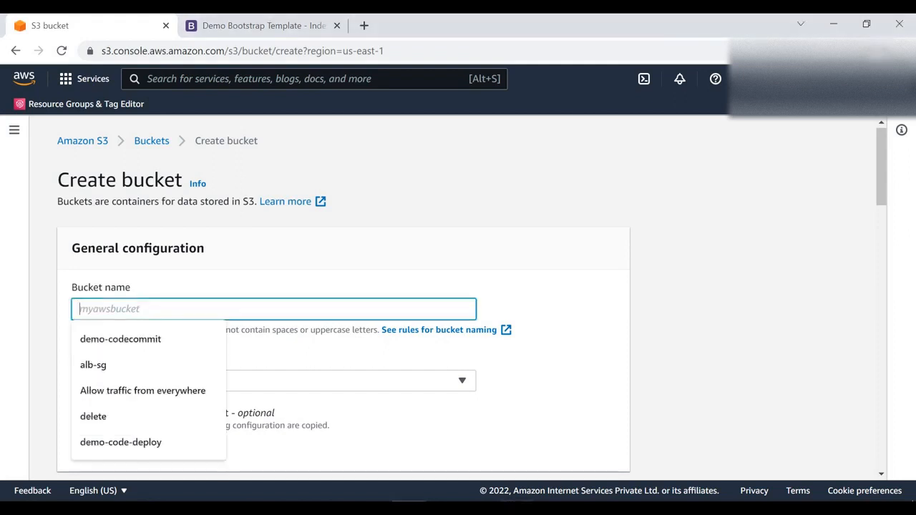
pyautogui.write('bucket-demo')
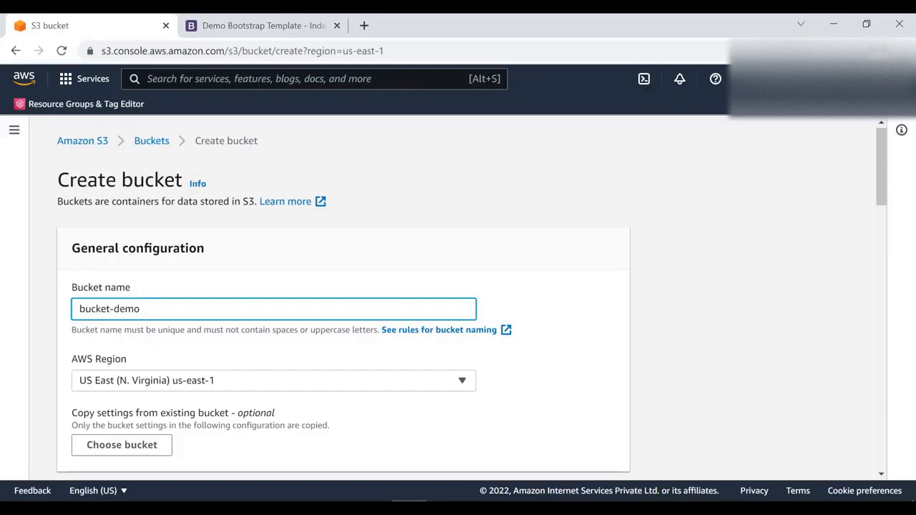
# Step: Review the bucket creation form through the default encryption settings and check the validation of the bucket name
pyautogui.scroll(-3, 458, 299)
pyautogui.scroll(2, 458, 299)
pyautogui.moveTo(141, 238); pyautogui.dragTo(78, 237)
pyautogui.scroll(-9, 458, 299)
pyautogui.scroll(-10, 458, 299)
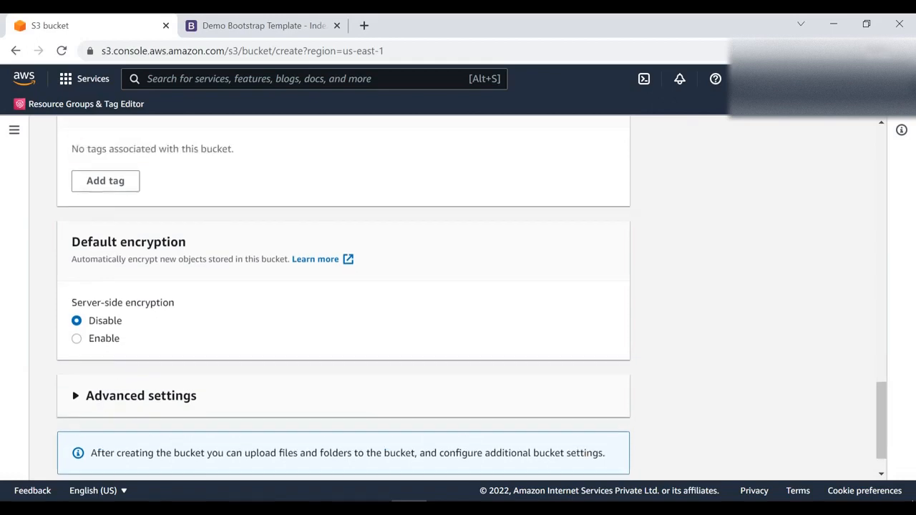
pyautogui.scroll(15, 458, 299)
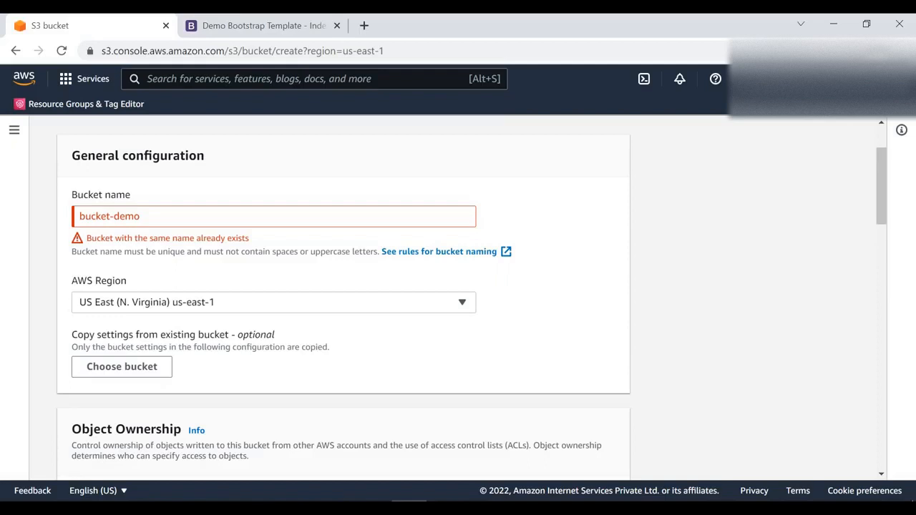
pyautogui.moveTo(157, 238); pyautogui.dragTo(249, 238)
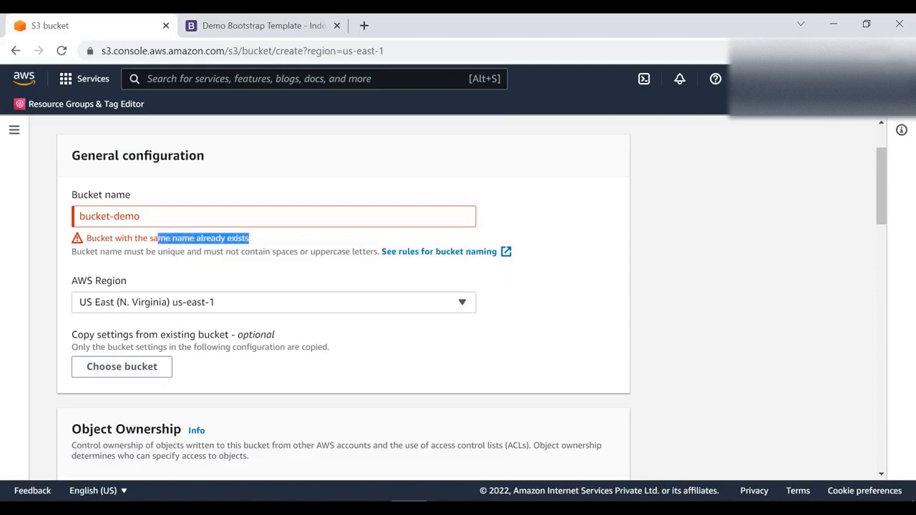
pyautogui.click(250, 238)
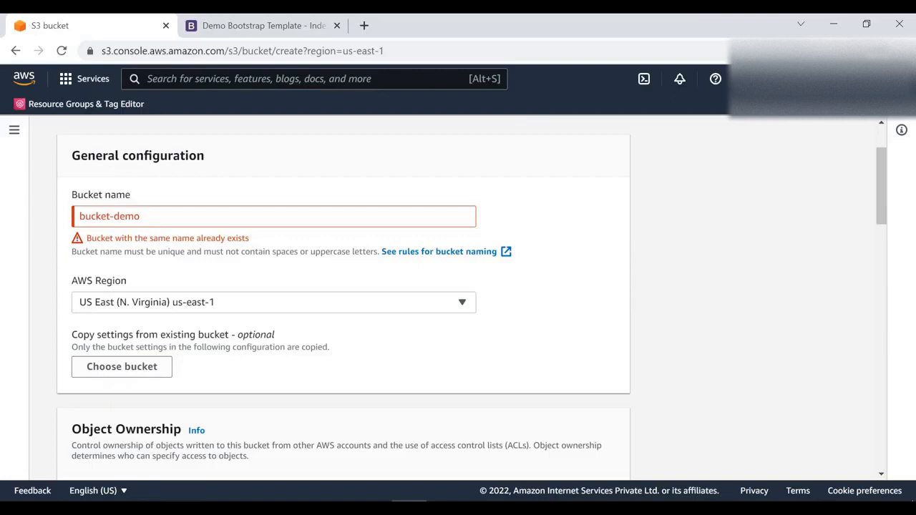
# Step: Change the bucket name to bucket-conecptsplus-demo
pyautogui.click(113, 217)
pyautogui.click(113, 216)
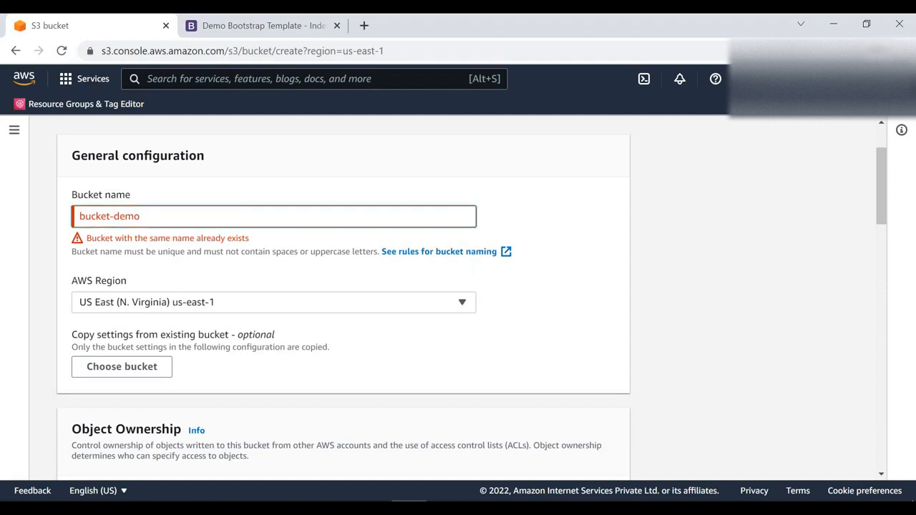
pyautogui.write('conecpts')
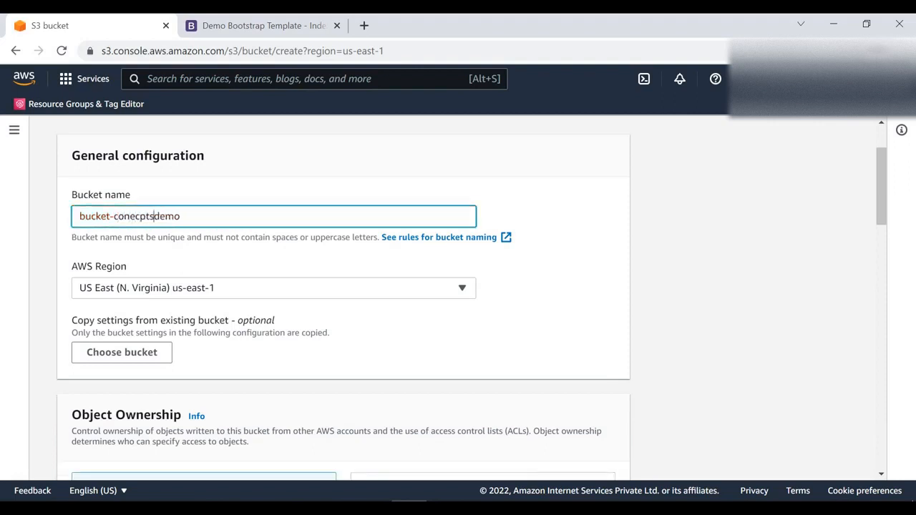
pyautogui.write('plus-')
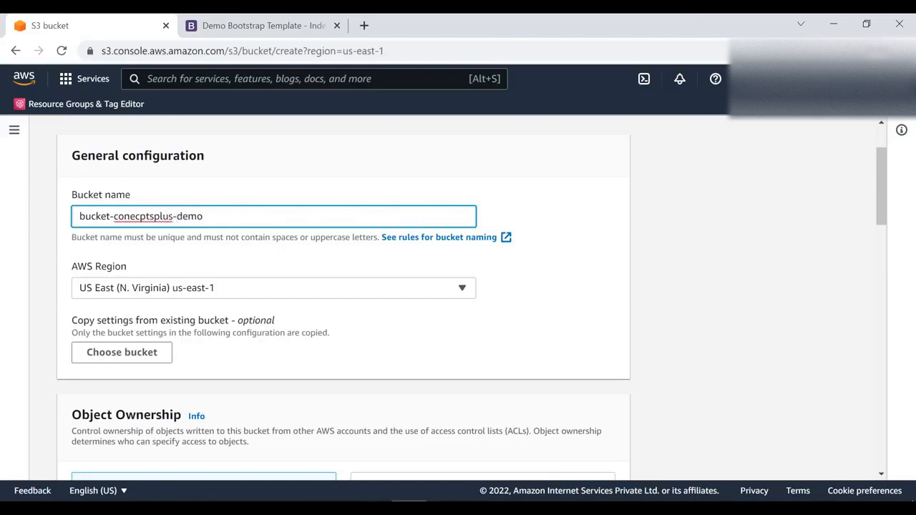
pyautogui.press('Tab')
pyautogui.moveTo(204, 216); pyautogui.dragTo(80, 217)
pyautogui.click(553, 272)
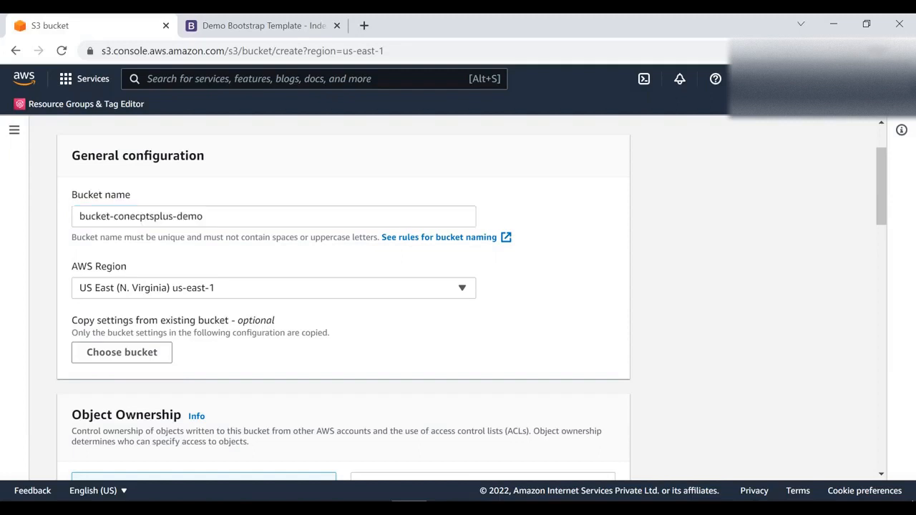
pyautogui.click(516, 510)
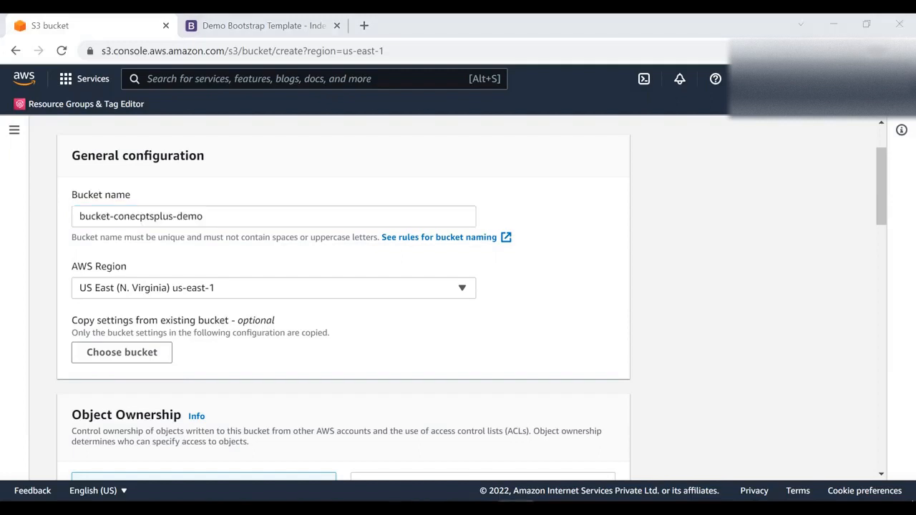
# Step: Examine the available AWS regions for the bucket and close the list without choosing another one
pyautogui.moveTo(127, 266); pyautogui.dragTo(71, 266)
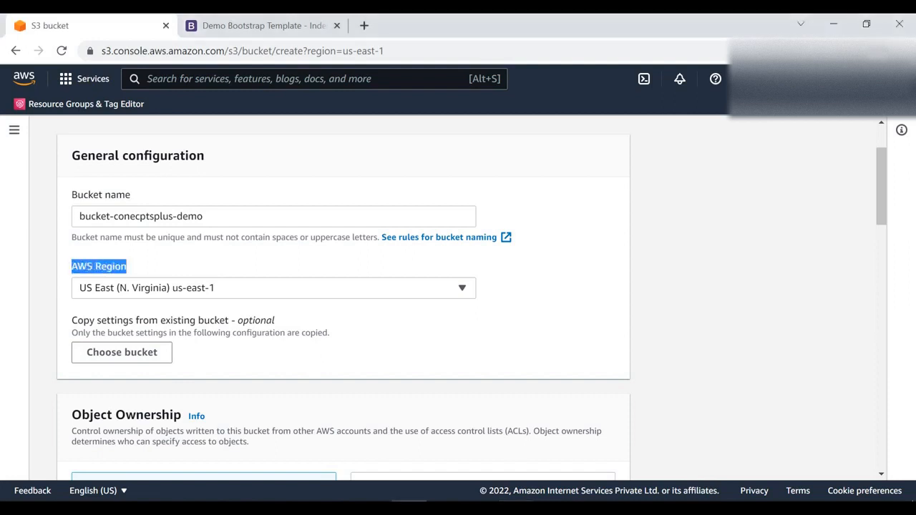
pyautogui.click(273, 288)
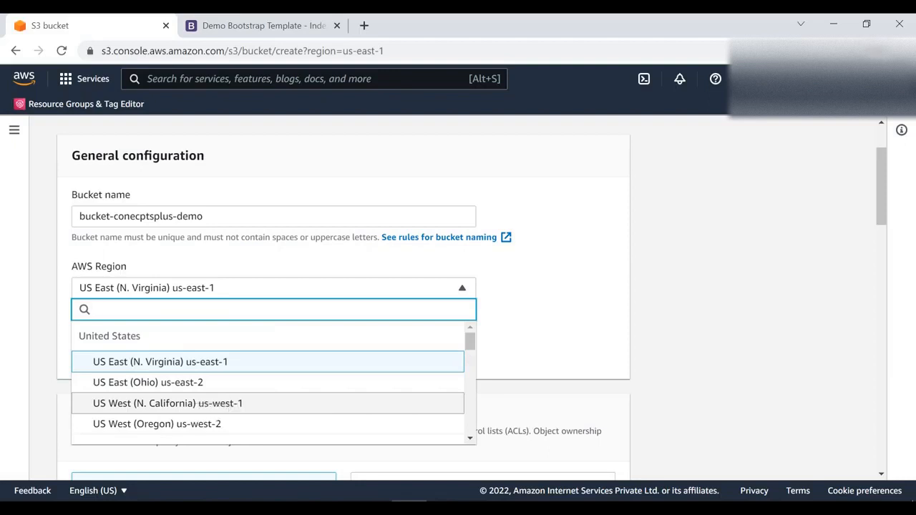
pyautogui.scroll(-3, 272, 383)
pyautogui.scroll(2, 272, 383)
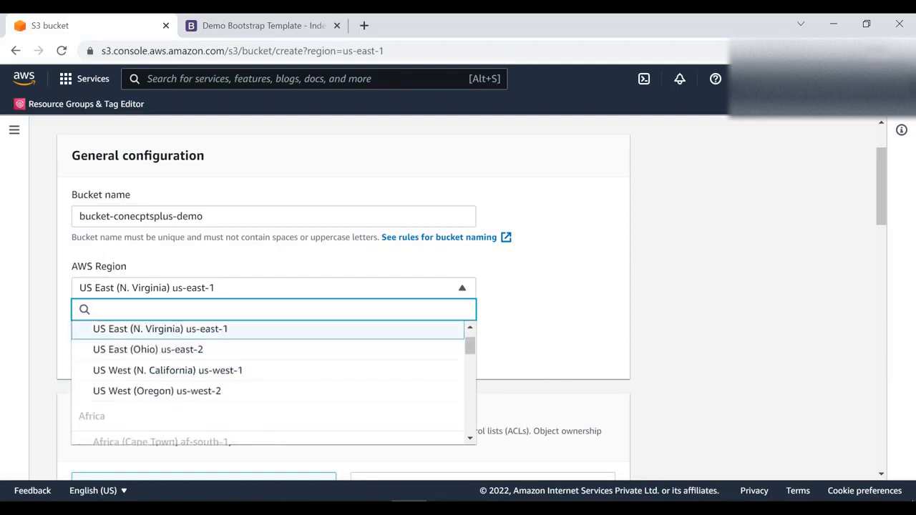
pyautogui.scroll(2, 272, 383)
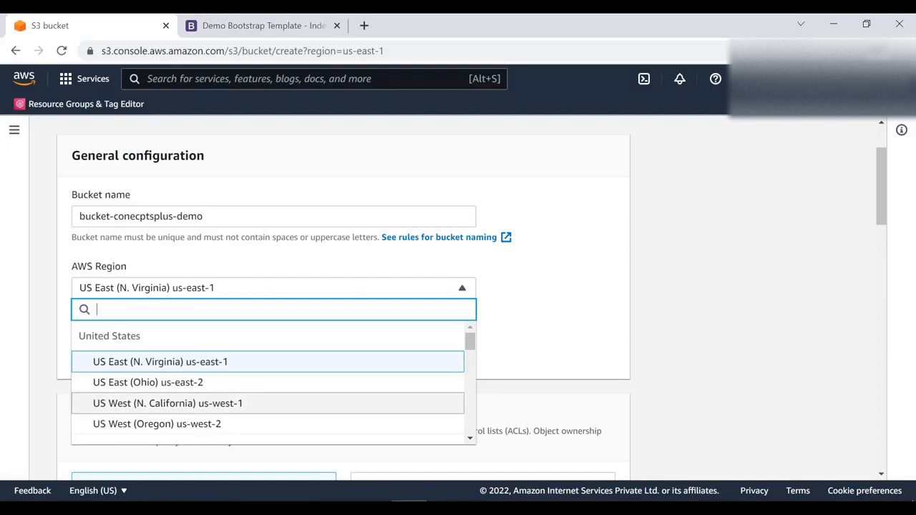
pyautogui.scroll(-5, 272, 383)
pyautogui.scroll(-3, 272, 394)
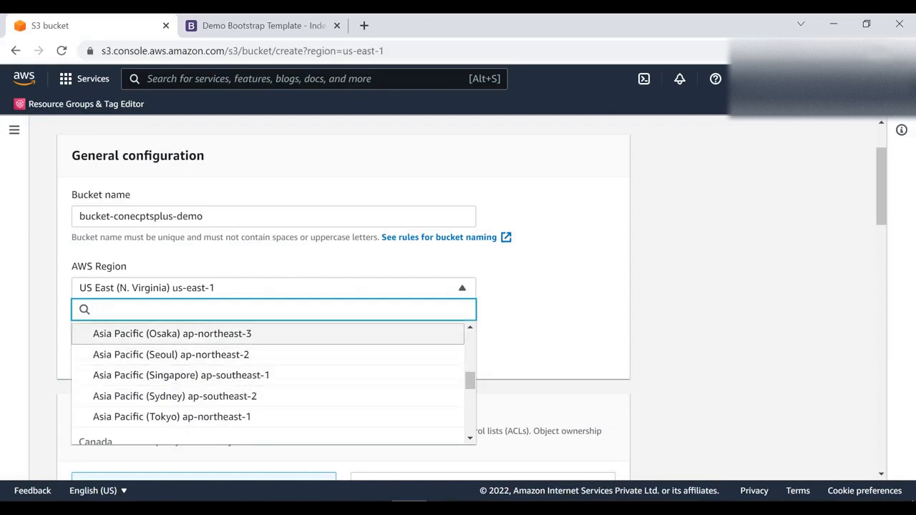
pyautogui.click(315, 265)
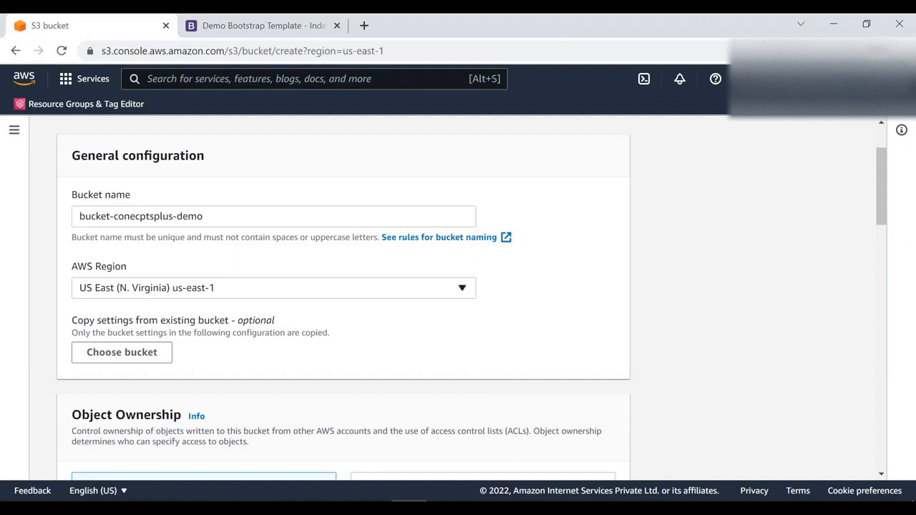
# Step: Review the Object Ownership options and the description of the Block Public Access settings for the new bucket
pyautogui.click(517, 508)
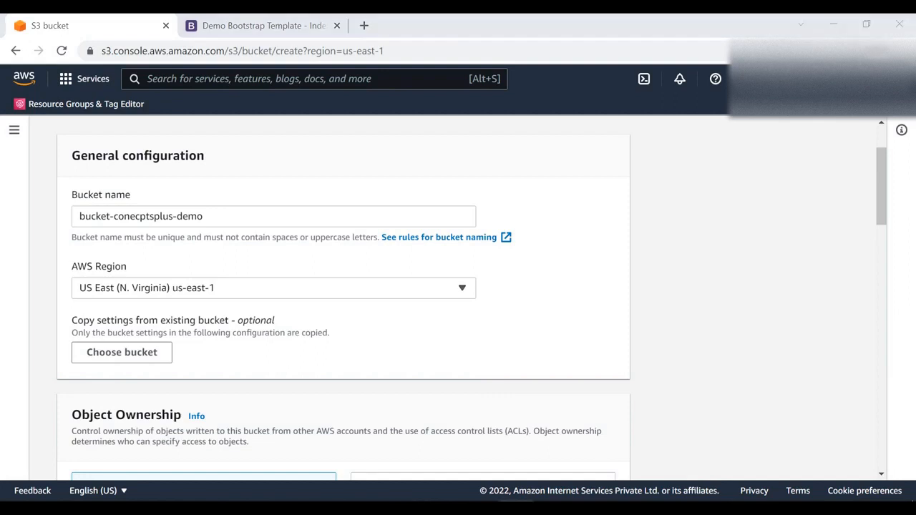
pyautogui.scroll(-2, 343, 297)
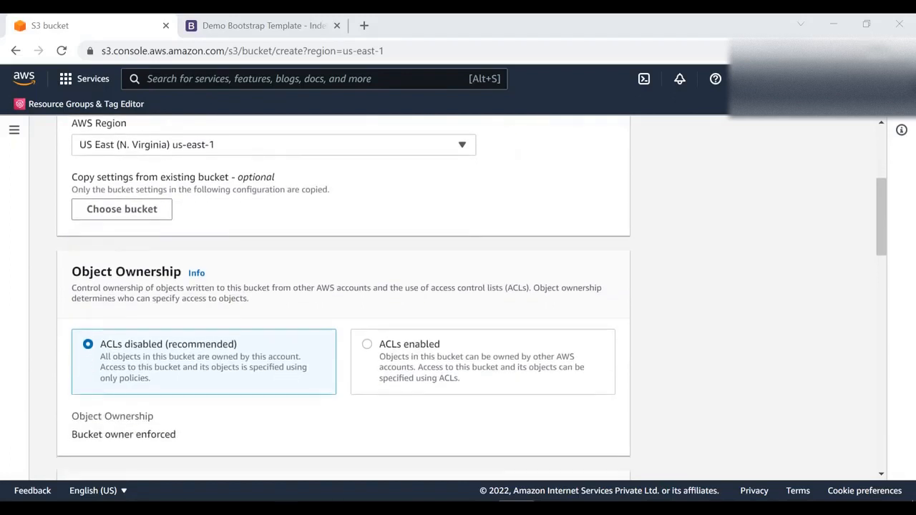
pyautogui.scroll(-1, 343, 297)
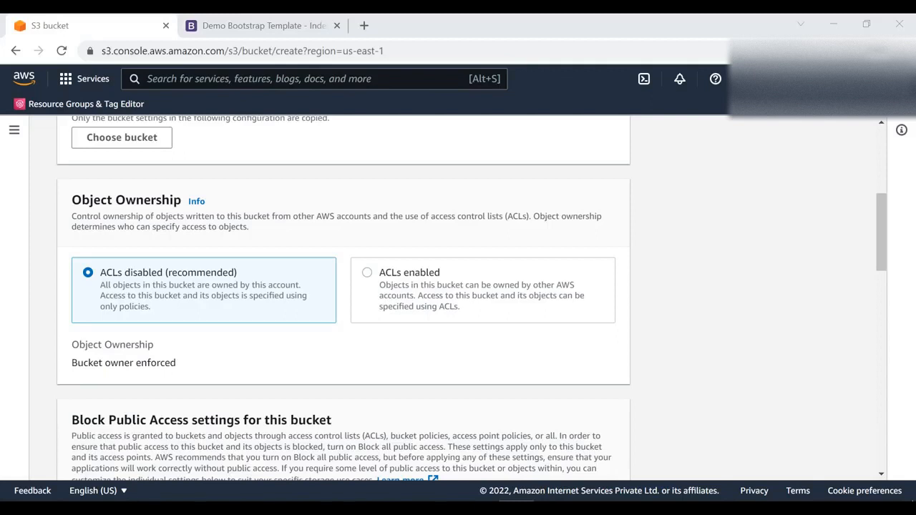
pyautogui.scroll(3, 343, 297)
pyautogui.moveTo(214, 217); pyautogui.dragTo(77, 217)
pyautogui.scroll(-3, 344, 297)
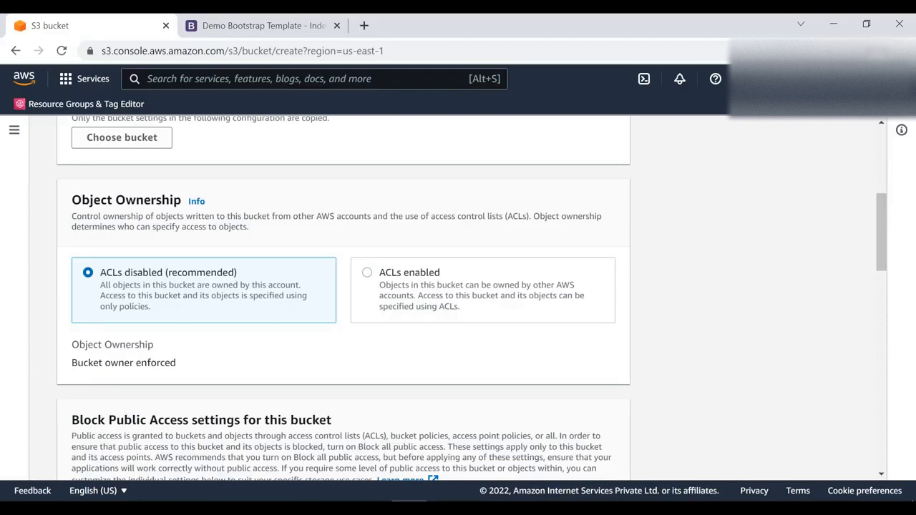
pyautogui.scroll(-3, 473, 297)
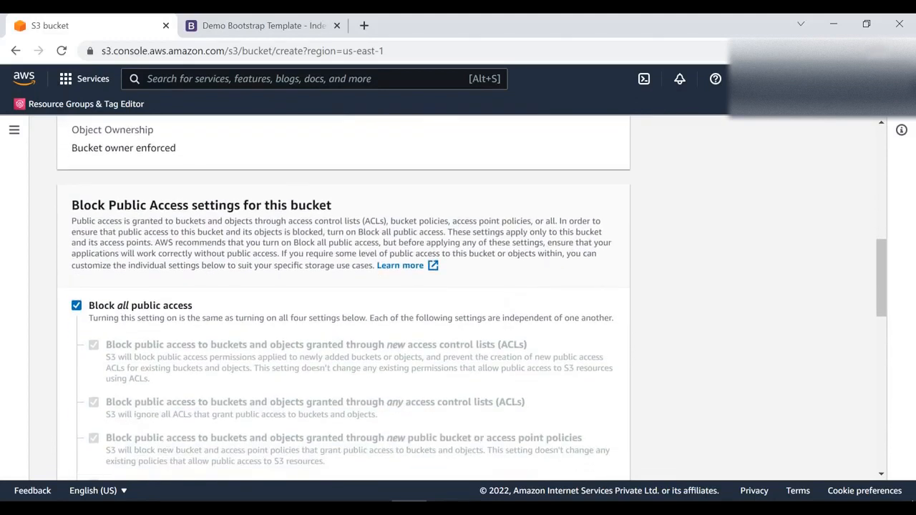
# Step: Try turning off Block all public access for the bucket, and turn it back on
pyautogui.scroll(-1, 473, 301)
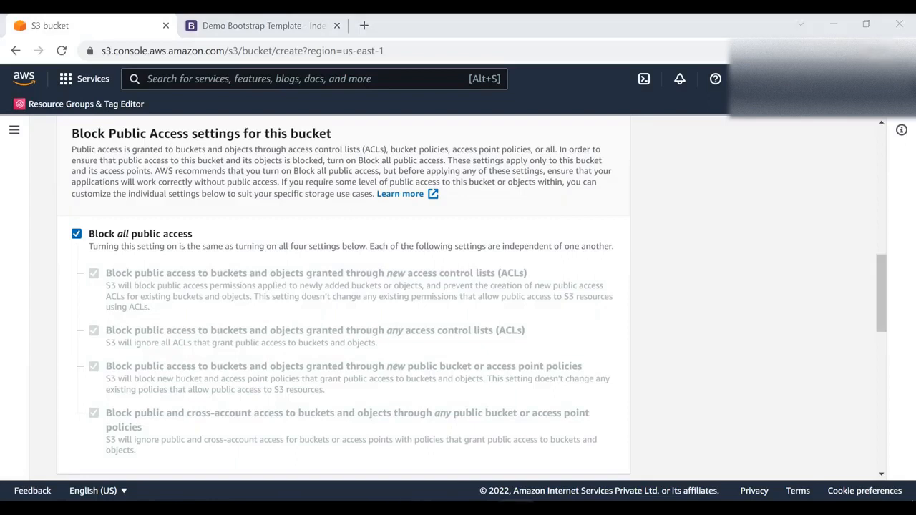
pyautogui.click(76, 234)
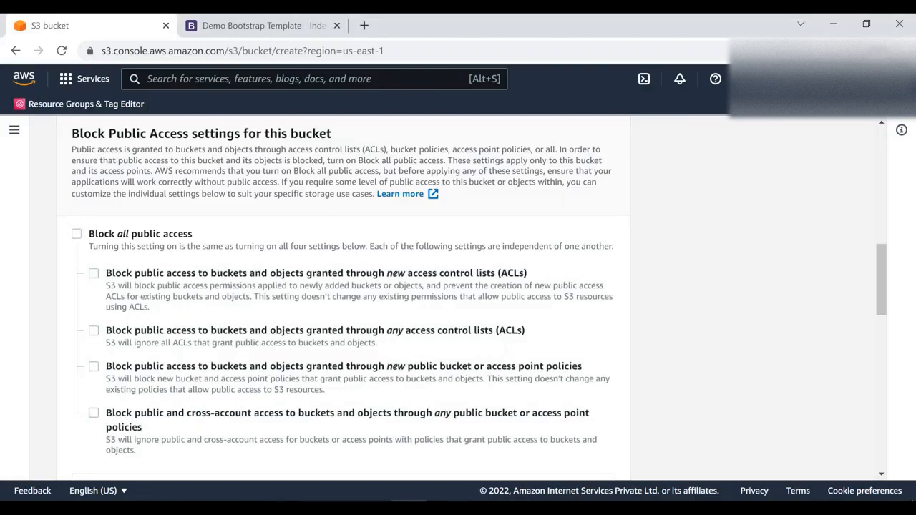
pyautogui.click(77, 234)
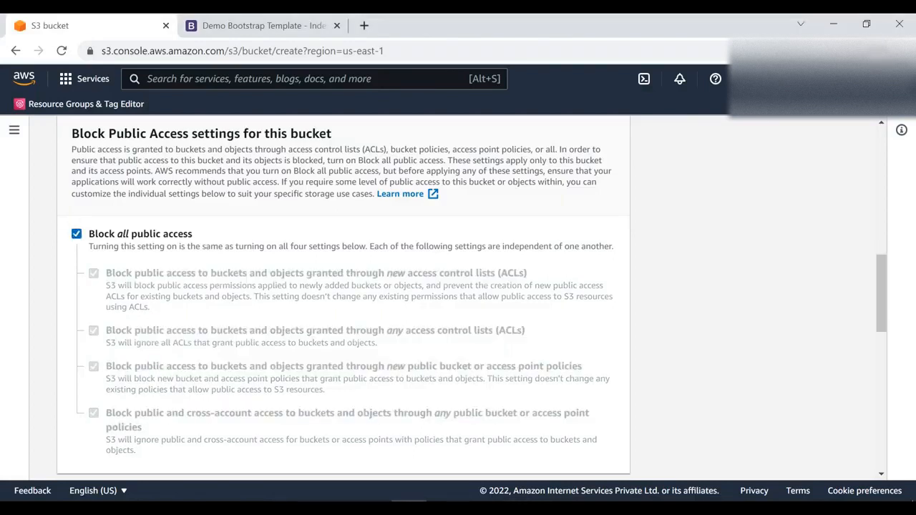
# Step: Add a bucket tag with the key Name and the value demo-s3-webiste
pyautogui.scroll(-4, 344, 299)
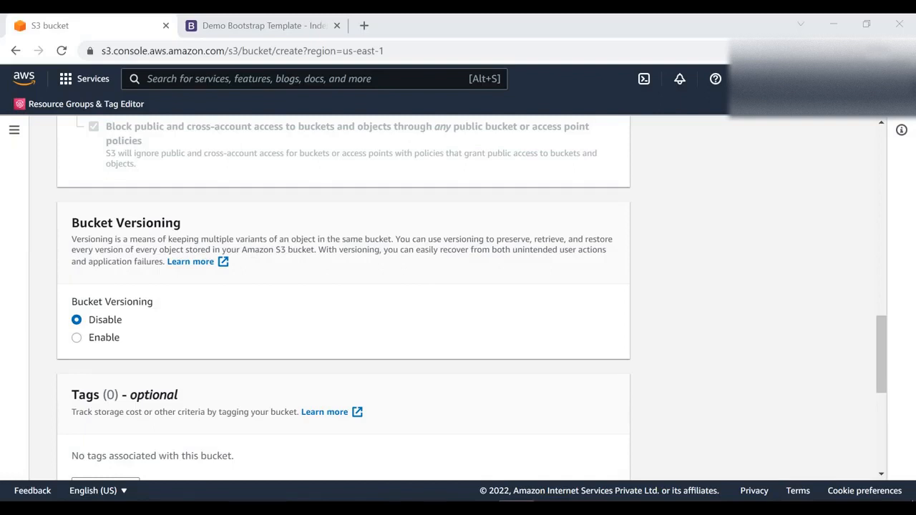
pyautogui.scroll(-1, 458, 298)
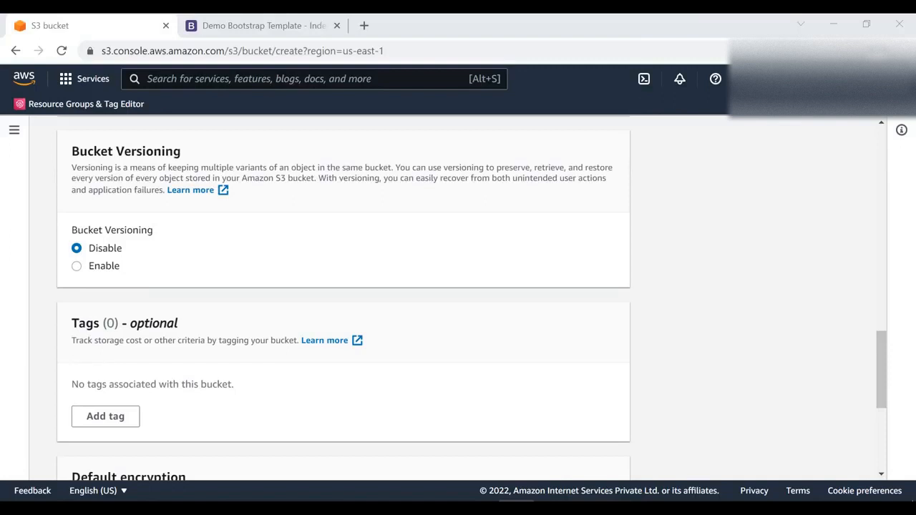
pyautogui.scroll(-1, 459, 299)
pyautogui.click(105, 344)
pyautogui.click(169, 334)
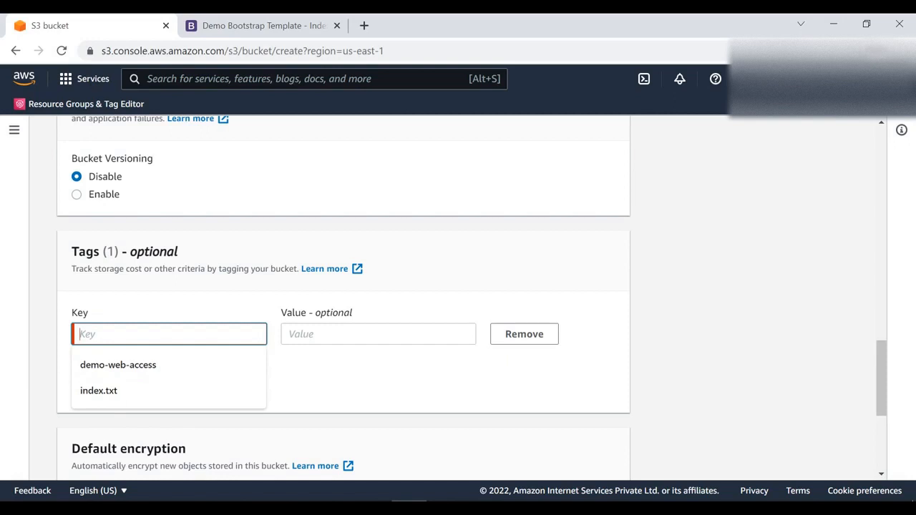
pyautogui.write('name')
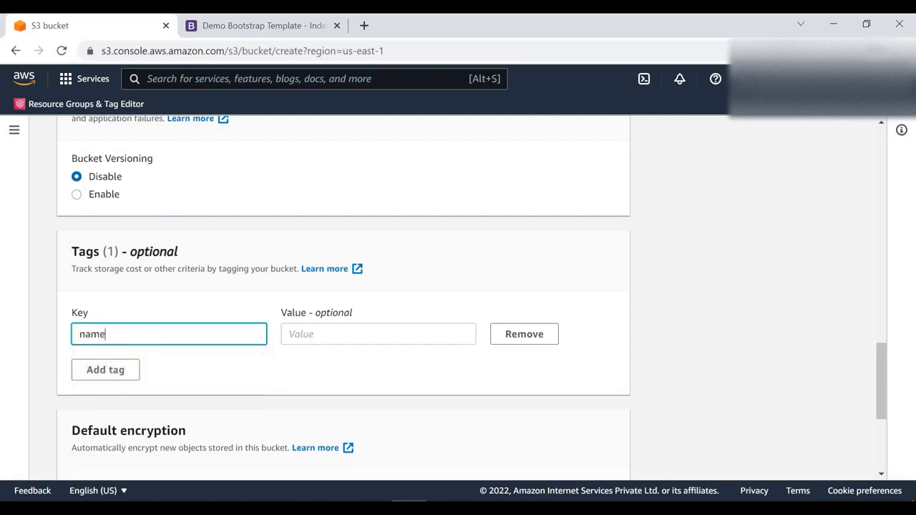
pyautogui.press('BackSpace')
pyautogui.write('N')
pyautogui.click(379, 335)
pyautogui.write('demo')
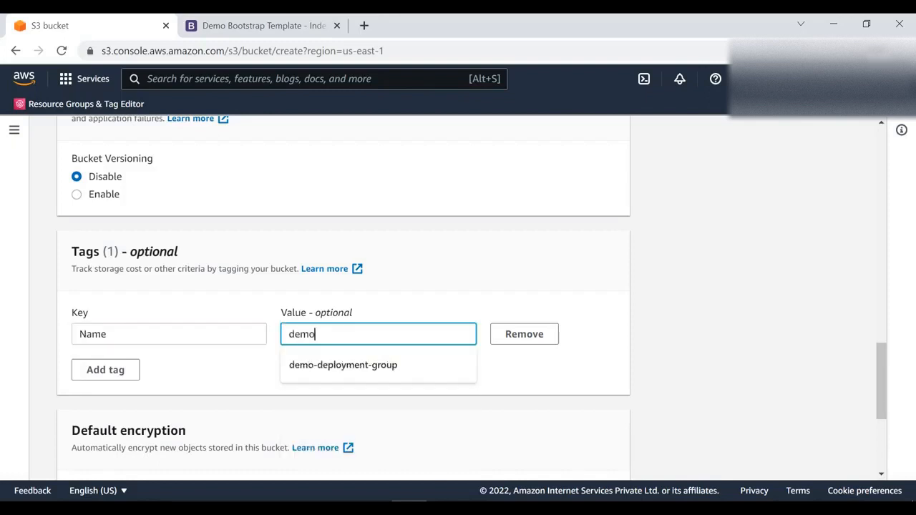
pyautogui.write('-webiste')
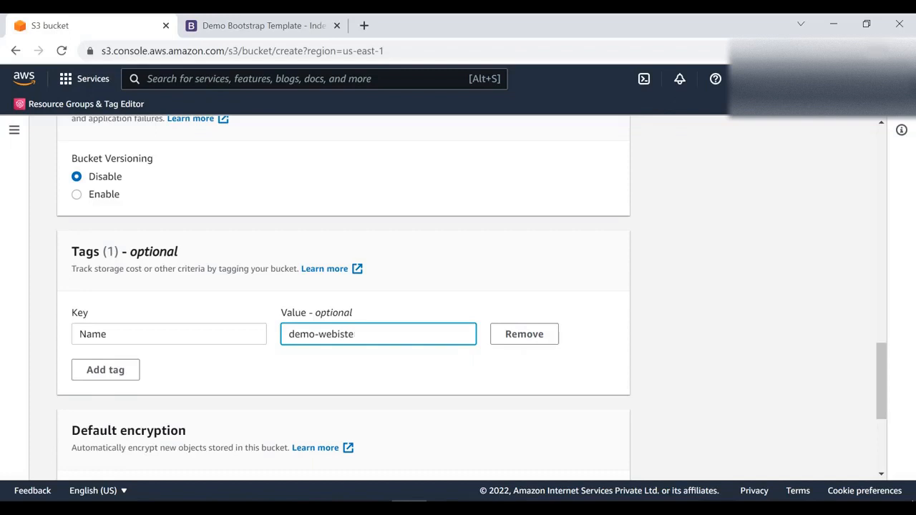
pyautogui.click(319, 334)
pyautogui.write('s3-')
# Step: Enable server-side encryption for the bucket and examine the Amazon S3-managed keys (SSE-S3) option
pyautogui.scroll(-3, 472, 299)
pyautogui.scroll(-1, 344, 287)
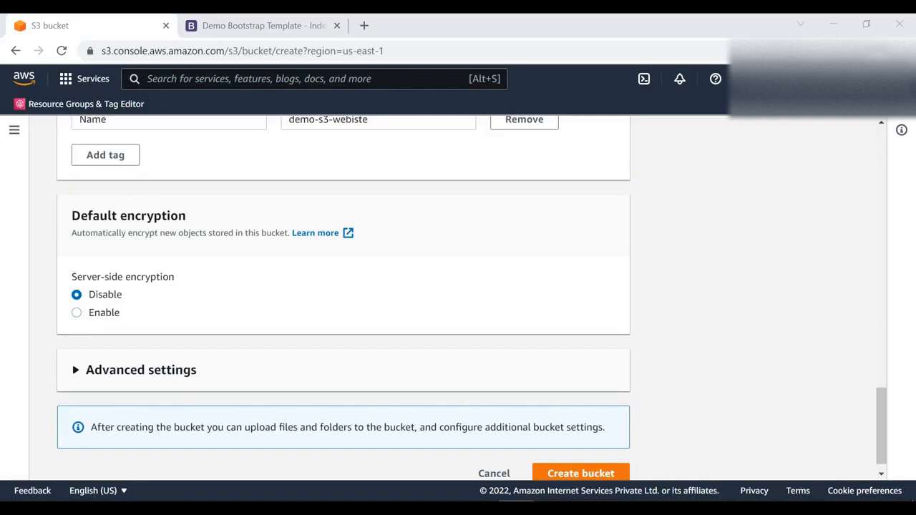
pyautogui.click(76, 313)
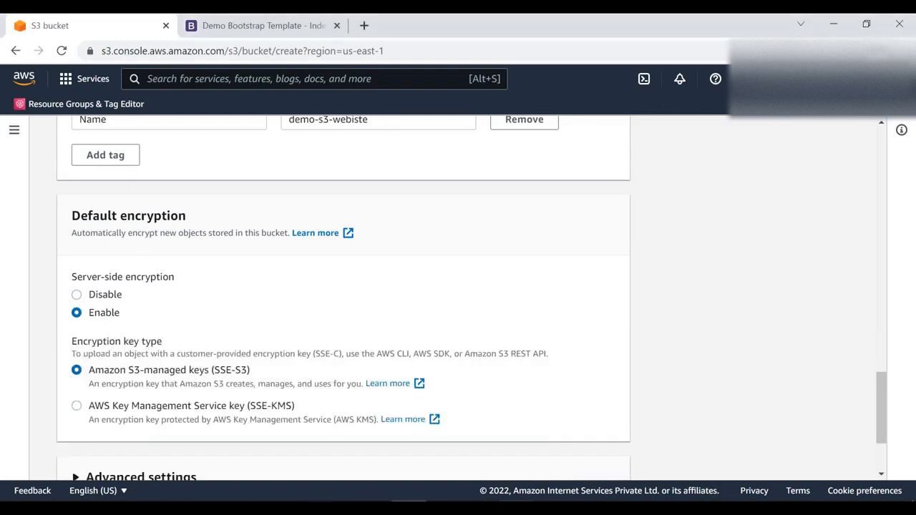
pyautogui.scroll(-1, 344, 301)
pyautogui.moveTo(249, 298); pyautogui.dragTo(180, 299)
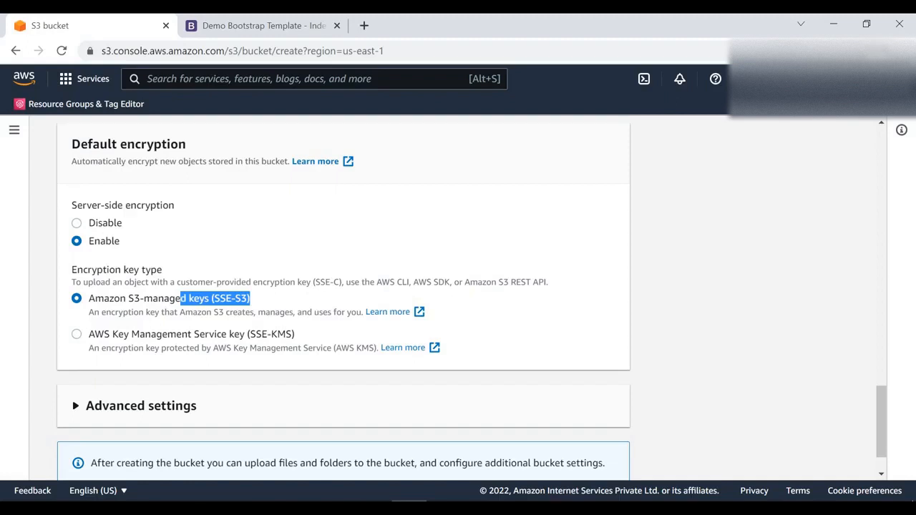
pyautogui.click(517, 508)
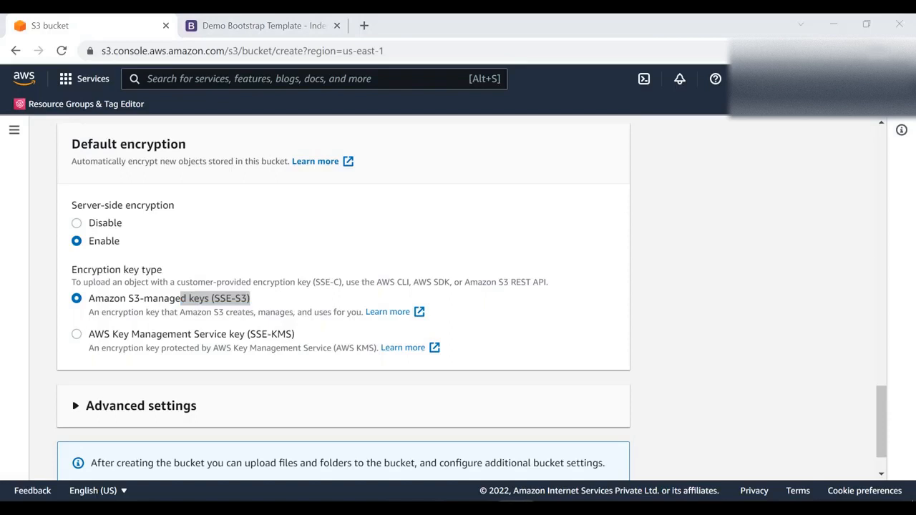
pyautogui.click(487, 251)
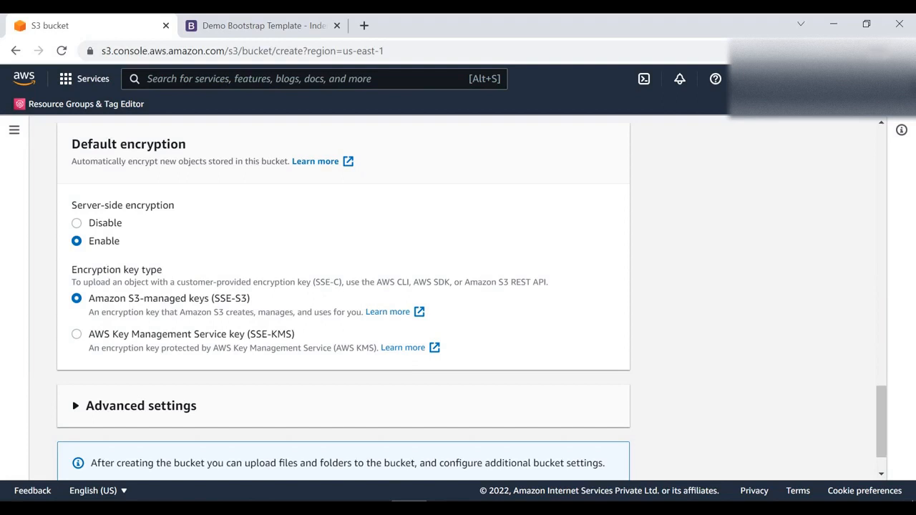
pyautogui.moveTo(251, 298); pyautogui.dragTo(119, 298)
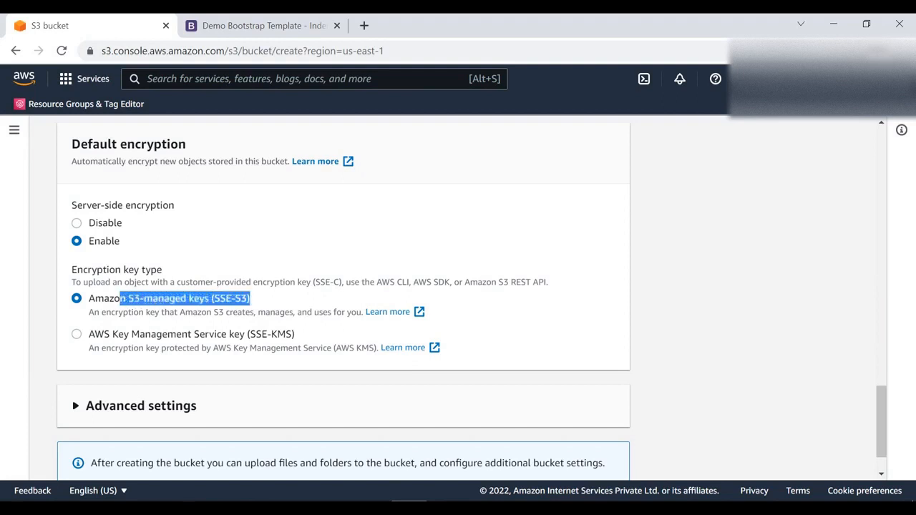
pyautogui.click(122, 298)
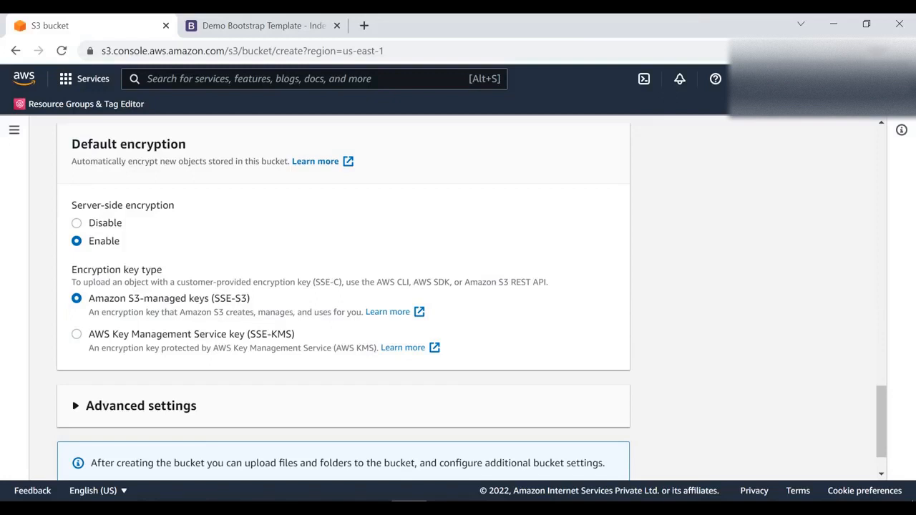
# Step: Try the AWS Key Management Service key (SSE-KMS) encryption type, and set server-side encryption back to Disable
pyautogui.scroll(-2, 343, 300)
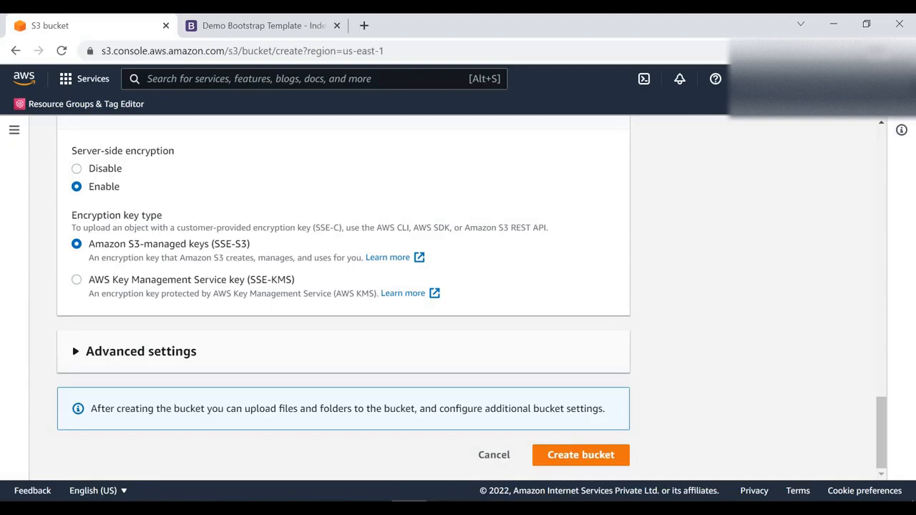
pyautogui.click(77, 280)
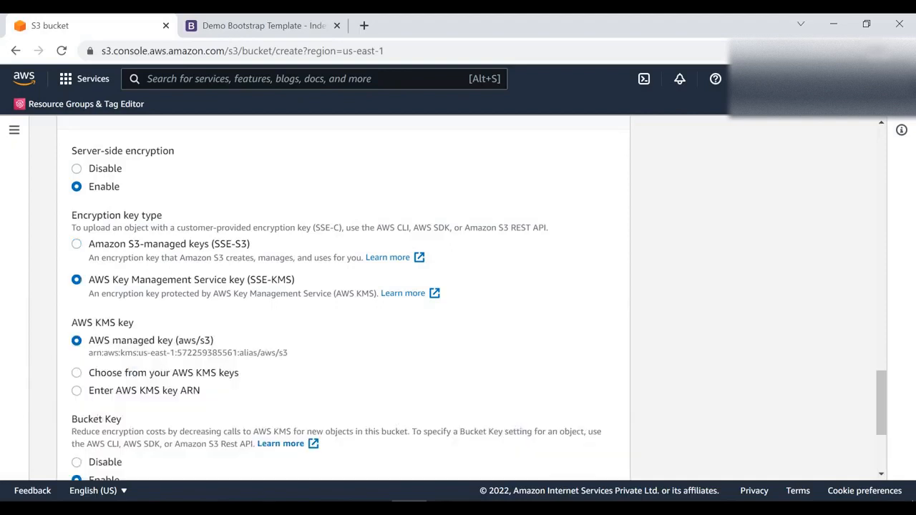
pyautogui.scroll(-1, 344, 298)
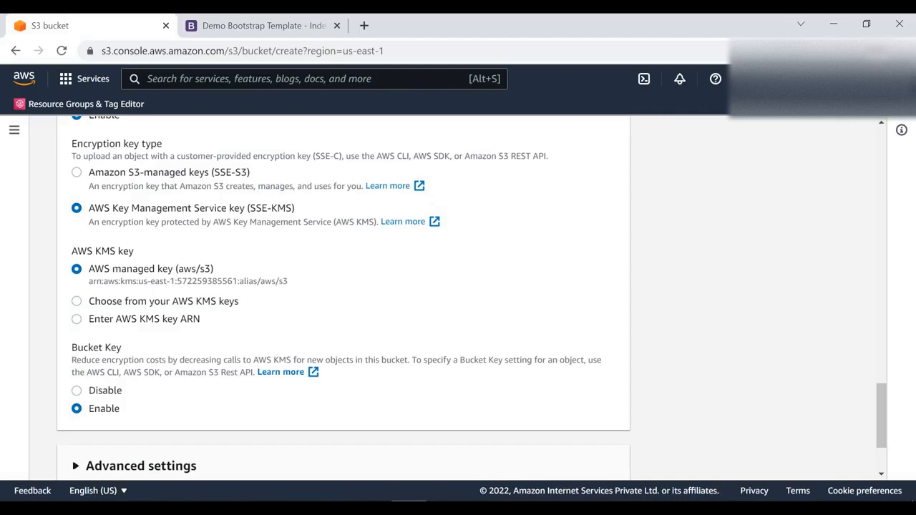
pyautogui.scroll(2, 344, 287)
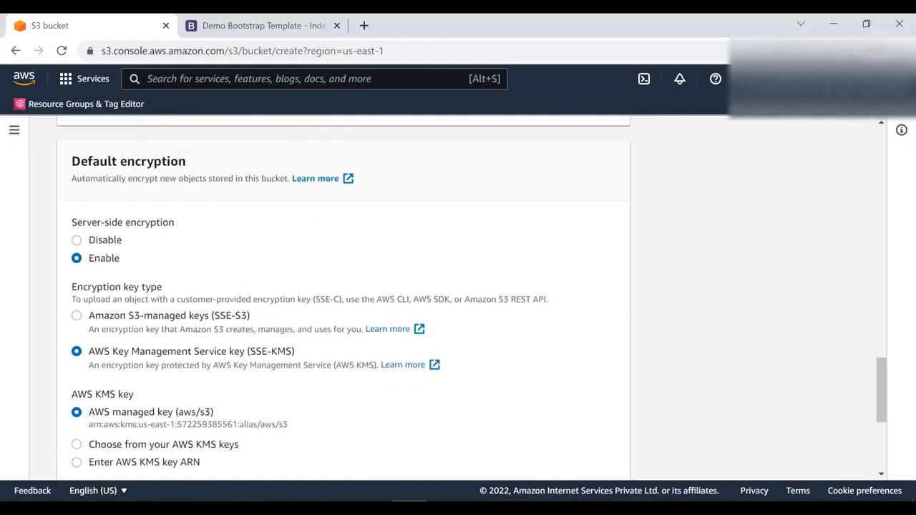
pyautogui.scroll(-1, 344, 298)
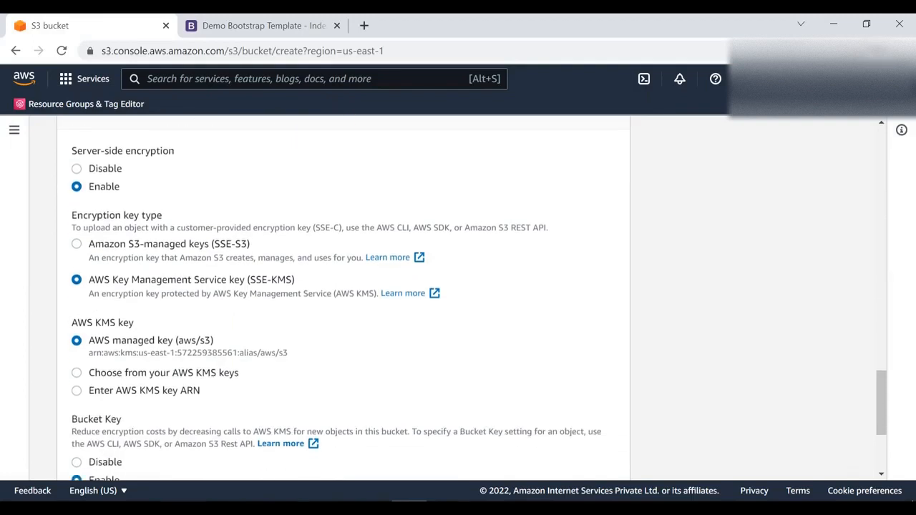
pyautogui.click(76, 169)
pyautogui.scroll(1, 344, 298)
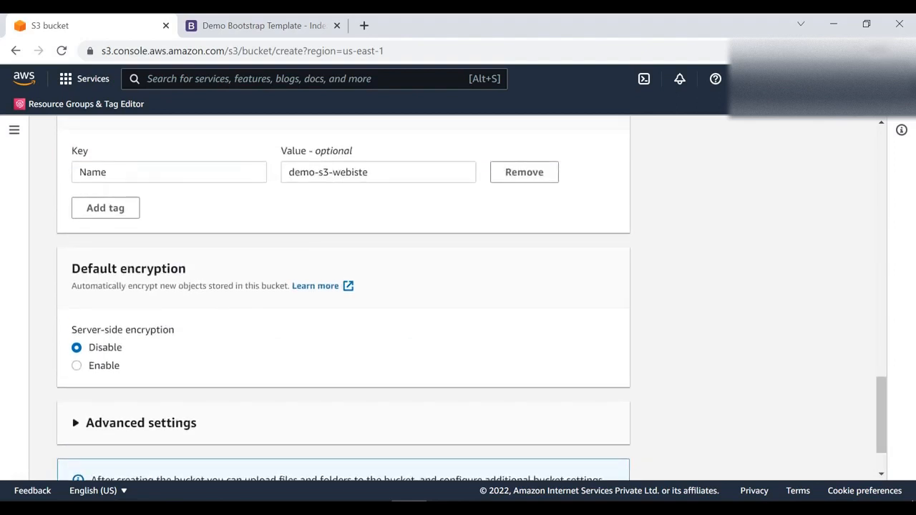
# Step: Expand the advanced settings of the bucket and examine the Object Lock options
pyautogui.scroll(-1, 344, 298)
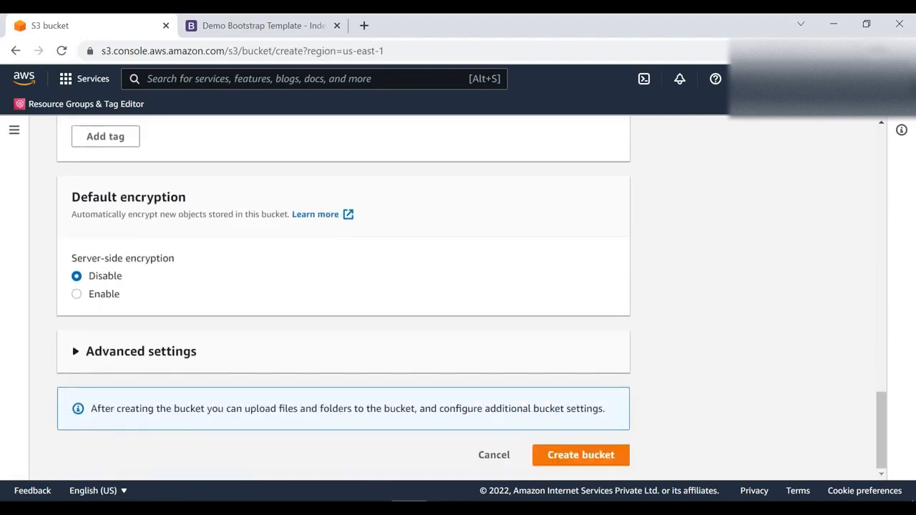
pyautogui.click(141, 351)
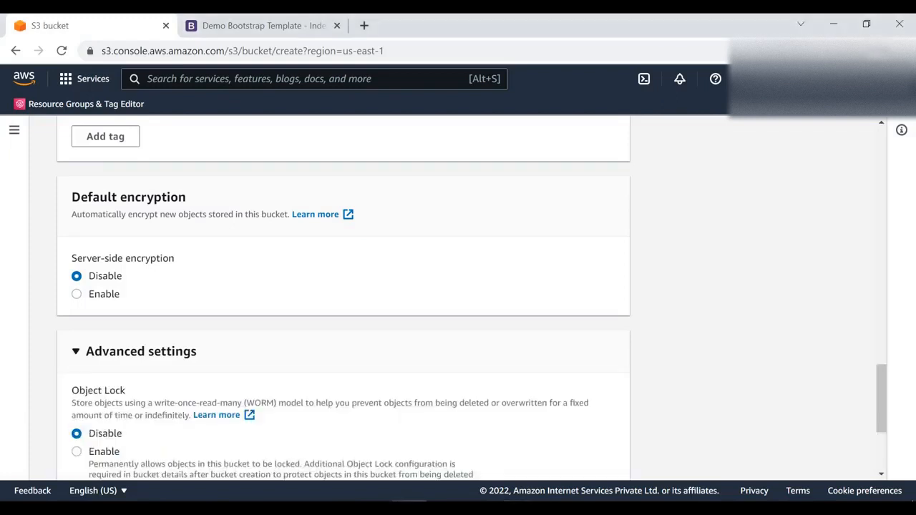
pyautogui.scroll(-2, 344, 298)
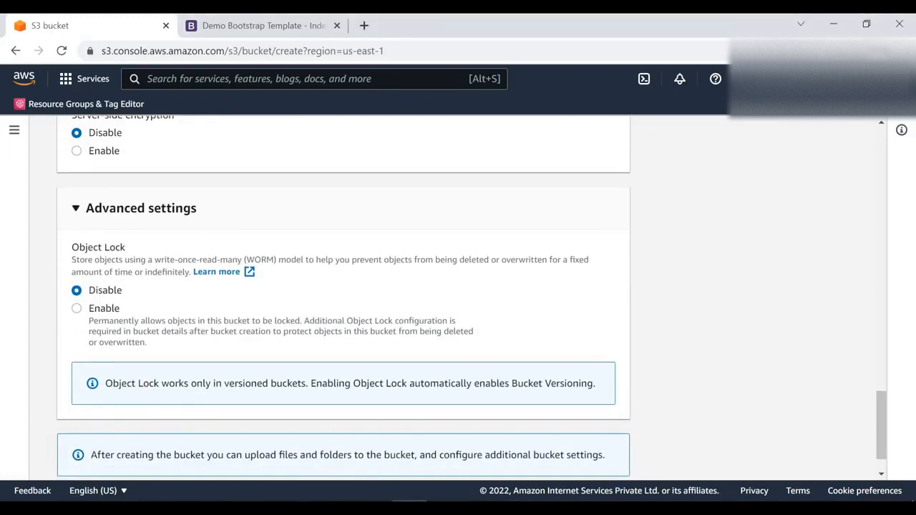
pyautogui.moveTo(126, 247); pyautogui.dragTo(72, 247)
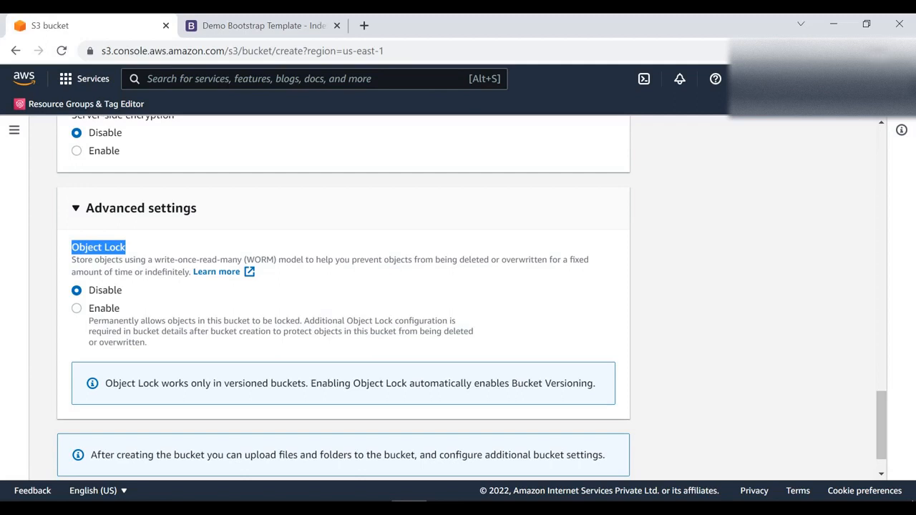
pyautogui.scroll(-1, 472, 297)
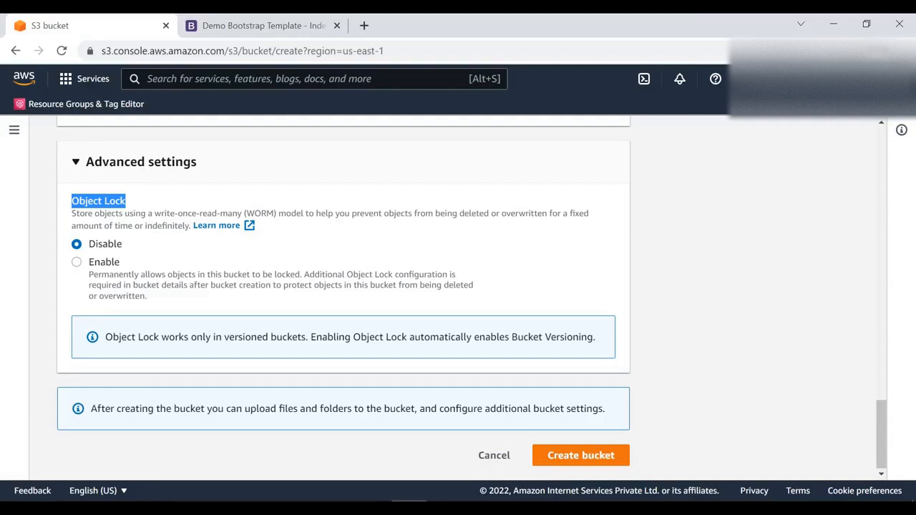
# Step: Create the bucket with the configured settings and collapse the side navigation beside the bucket list
pyautogui.click(517, 508)
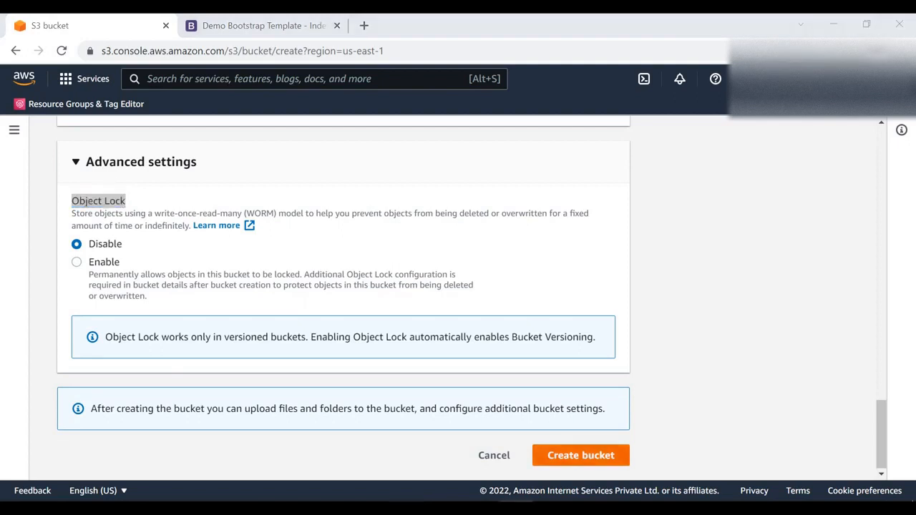
pyautogui.click(581, 455)
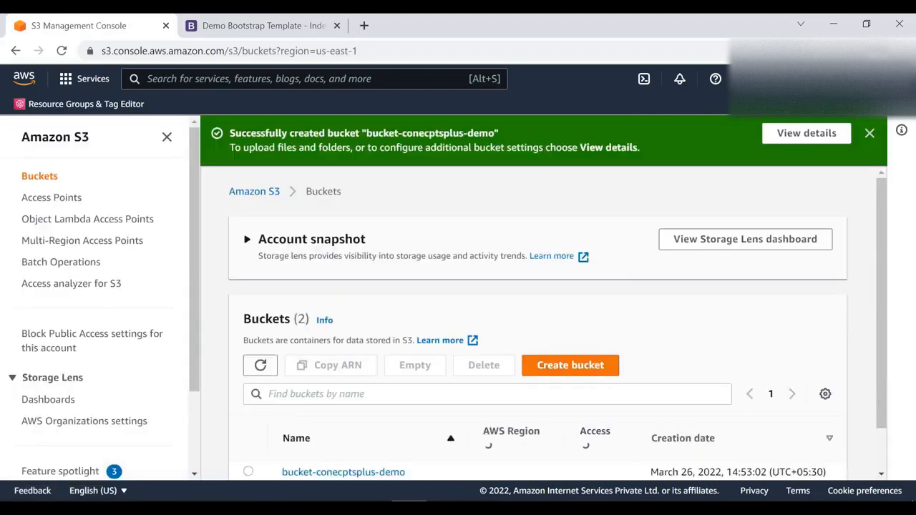
pyautogui.click(167, 137)
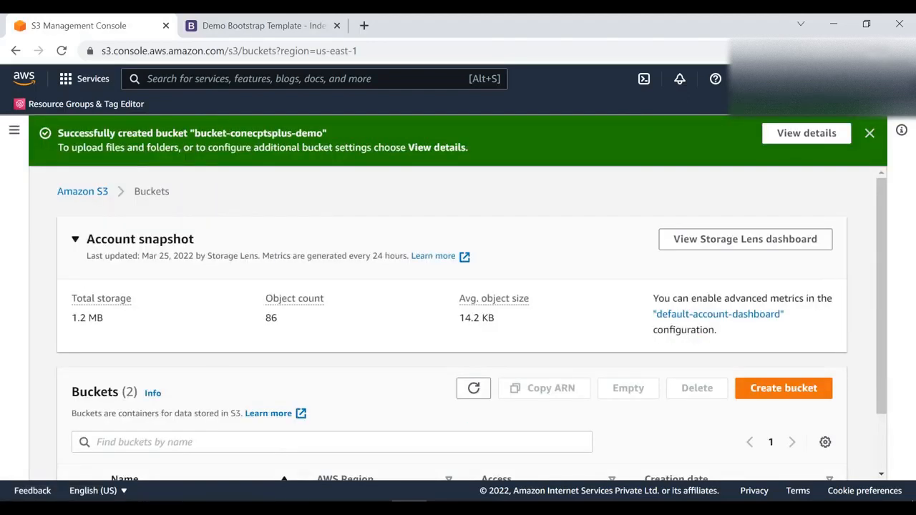
# Step: Open the bucket bucket-conecptsplus-demo from the bucket list and check the website's project files in Visual Studio Code
pyautogui.click(870, 133)
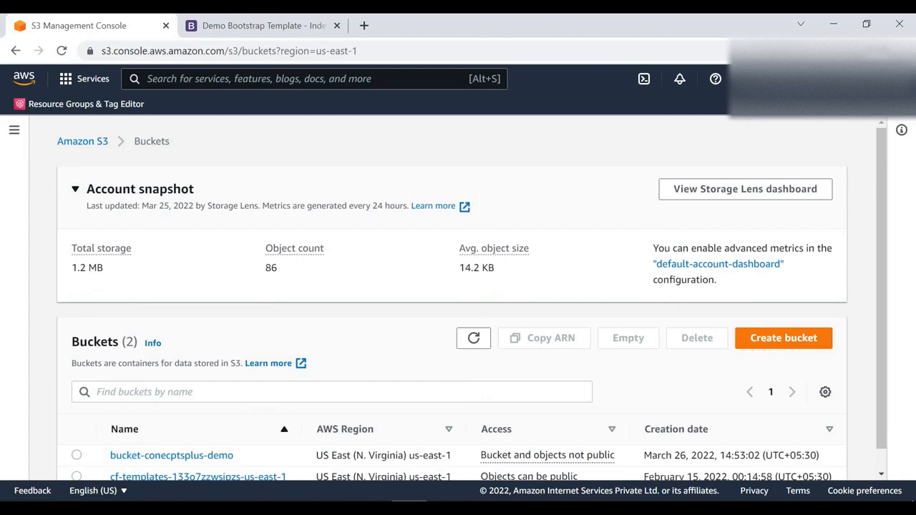
pyautogui.scroll(-1, 471, 300)
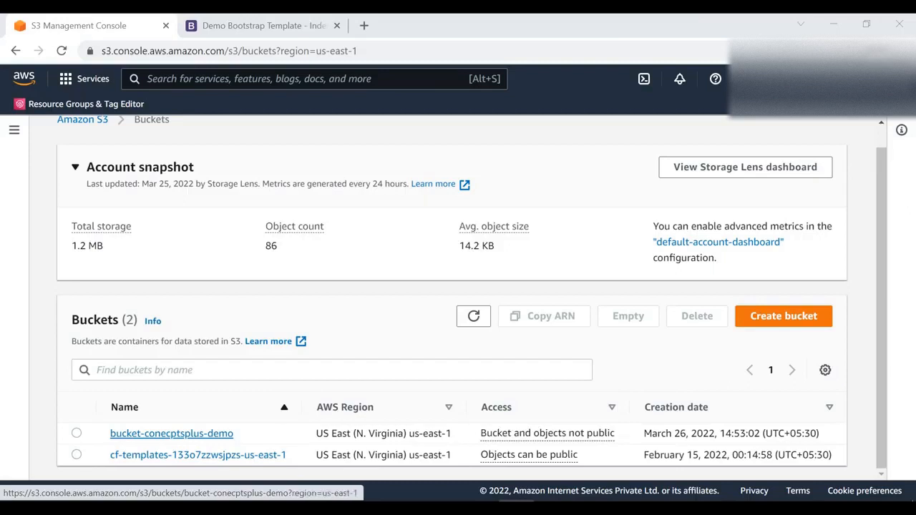
pyautogui.click(171, 433)
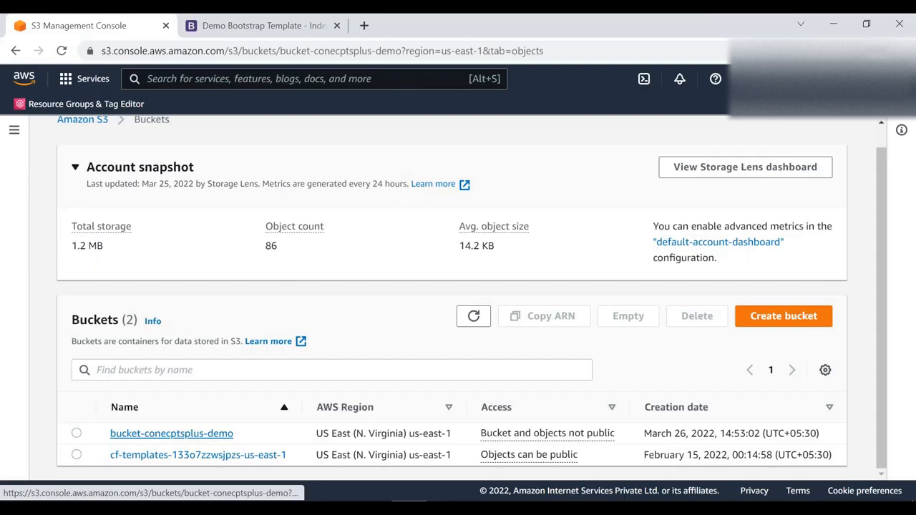
pyautogui.click(167, 137)
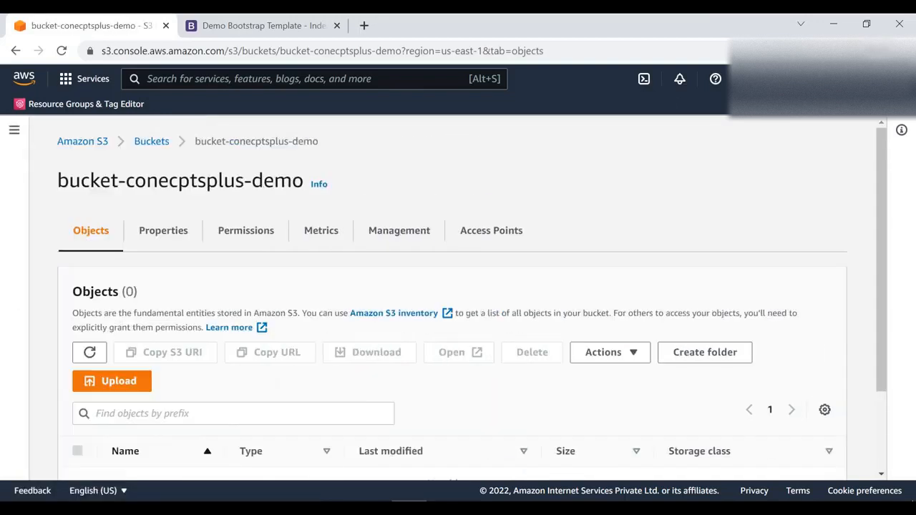
pyautogui.scroll(-2, 252, 231)
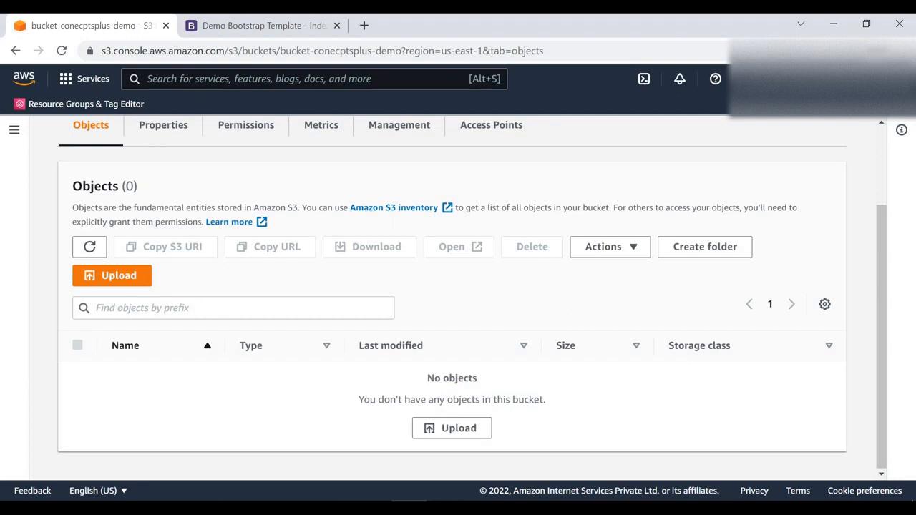
pyautogui.hotkey('alt', 'Tab')
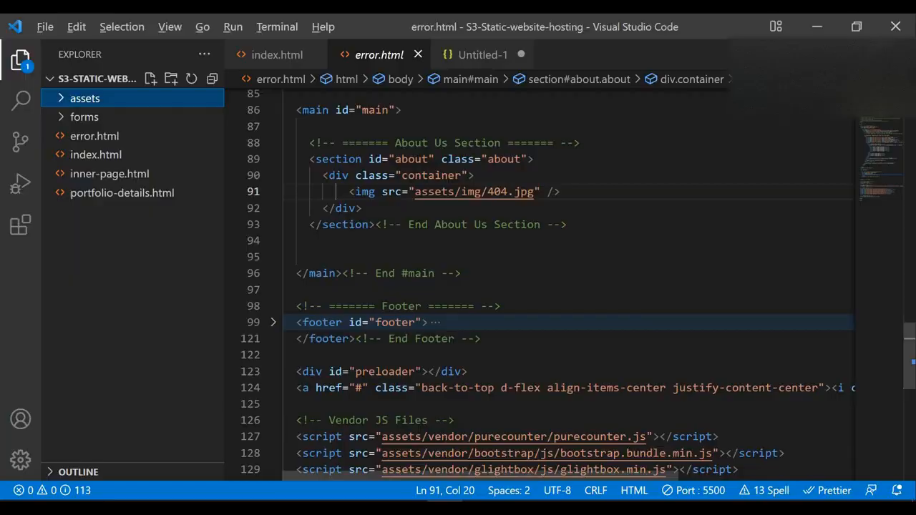
pyautogui.hotkey('alt', 'Tab')
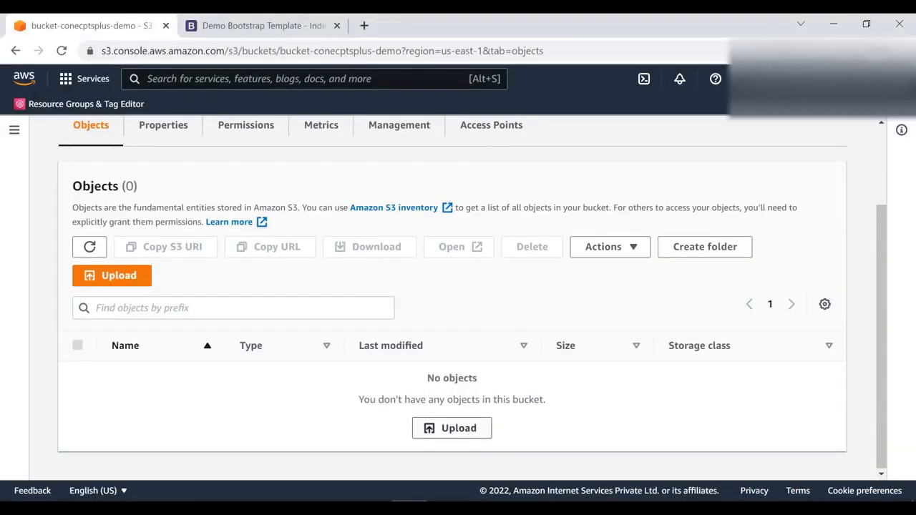
# Step: Start an upload to the bucket and add the files error.html, index.html, inner-page.html and portfolio-details.html
pyautogui.click(451, 429)
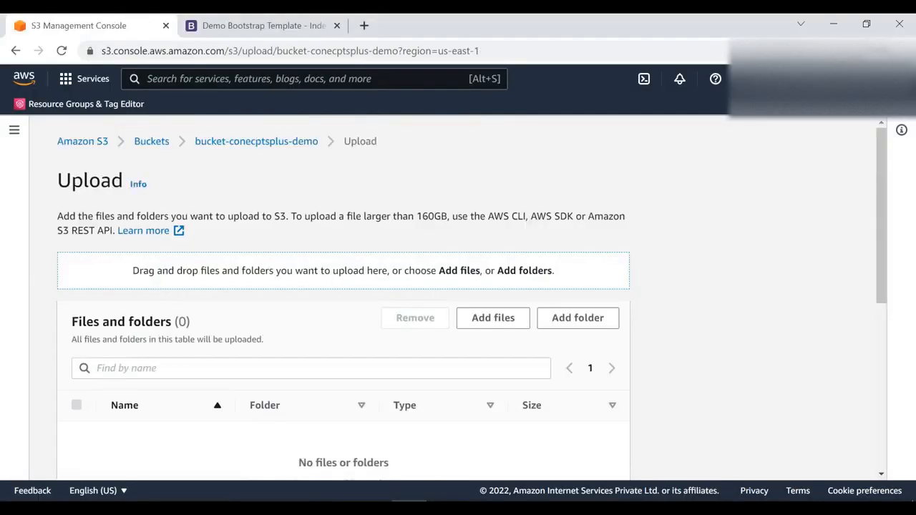
pyautogui.scroll(-1, 458, 286)
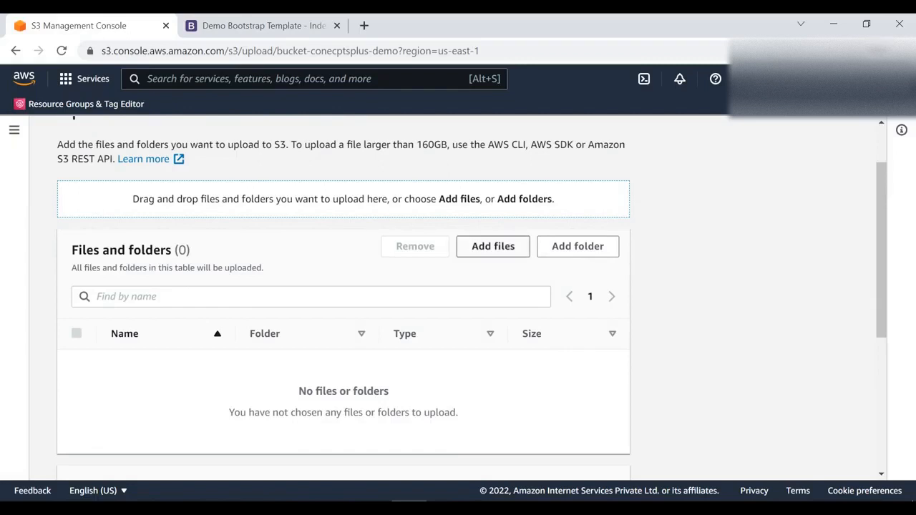
pyautogui.click(493, 246)
pyautogui.click(425, 254)
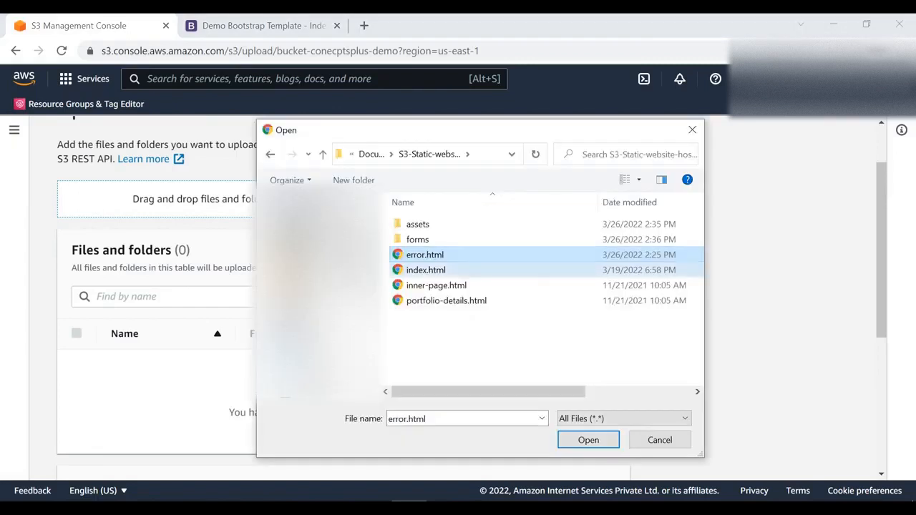
pyautogui.keyDown('ctrl'); pyautogui.click(426, 269); pyautogui.keyUp('ctrl')
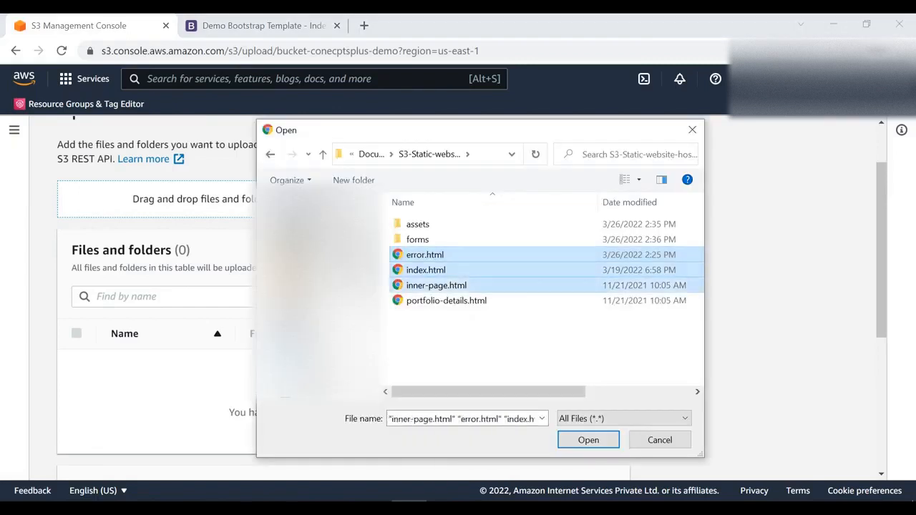
pyautogui.keyDown('ctrl'); pyautogui.click(437, 285); pyautogui.keyUp('ctrl')
pyautogui.keyDown('ctrl'); pyautogui.click(446, 300); pyautogui.keyUp('ctrl')
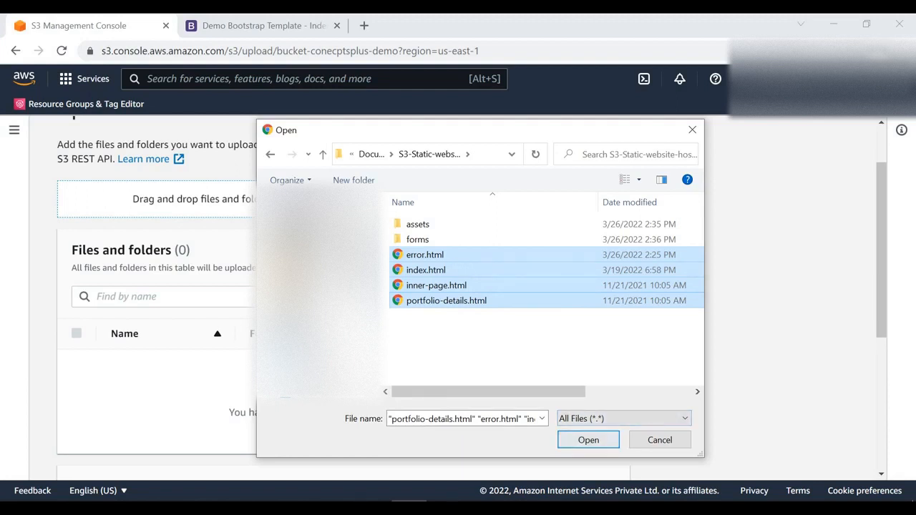
pyautogui.click(589, 440)
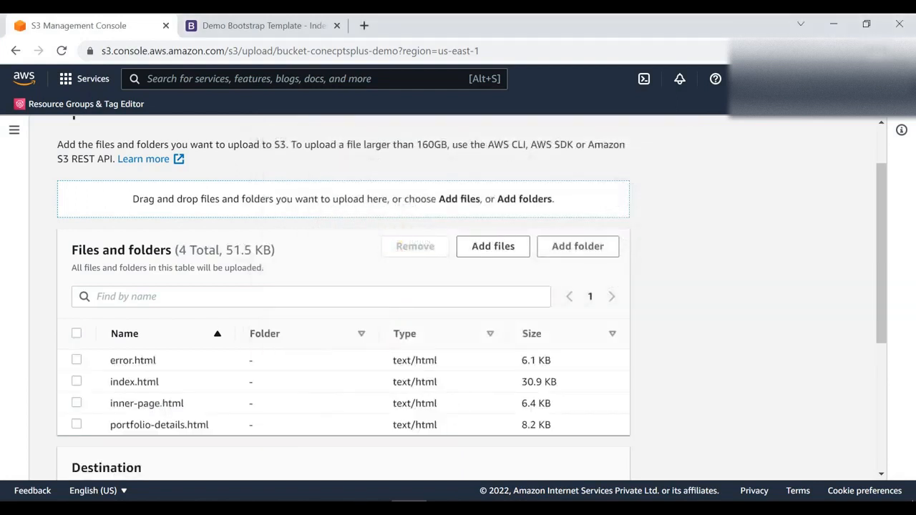
# Step: Add the assets folder with its contents to the bucket's upload list
pyautogui.click(578, 246)
pyautogui.click(418, 224)
pyautogui.click(418, 239)
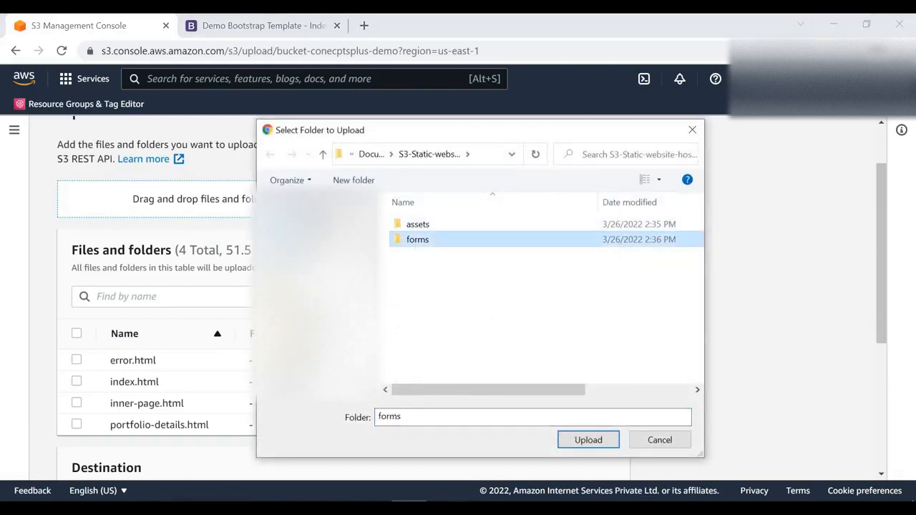
pyautogui.click(418, 225)
pyautogui.click(588, 440)
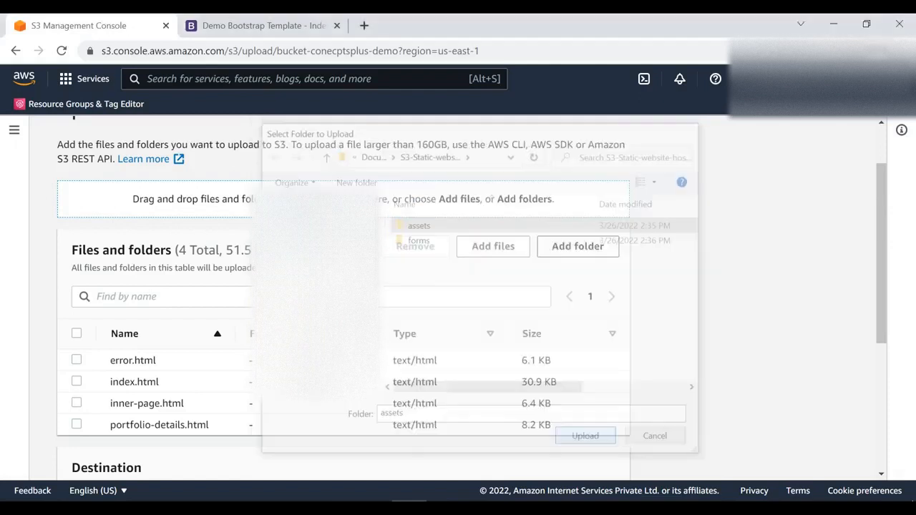
pyautogui.click(524, 131)
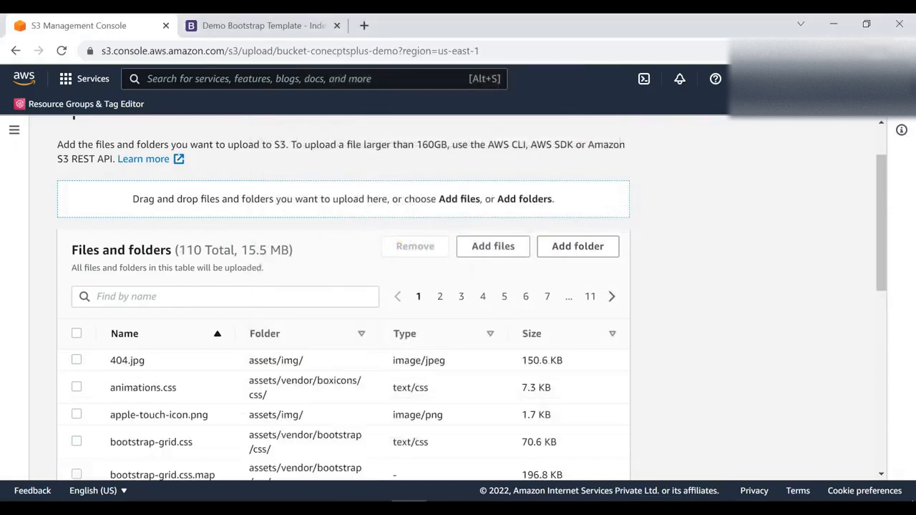
# Step: Add the forms folder to the upload list and upload all the listed files and folders to the bucket
pyautogui.click(578, 246)
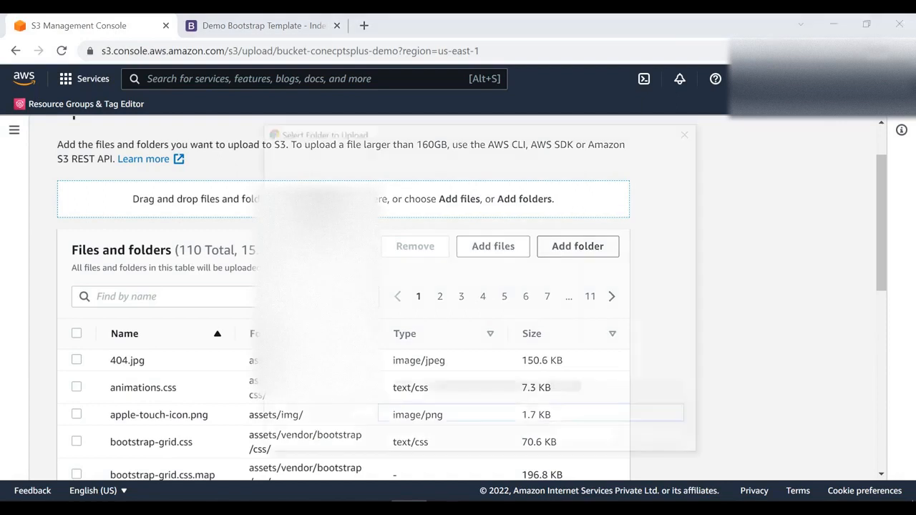
pyautogui.click(323, 154)
pyautogui.click(417, 240)
pyautogui.click(588, 440)
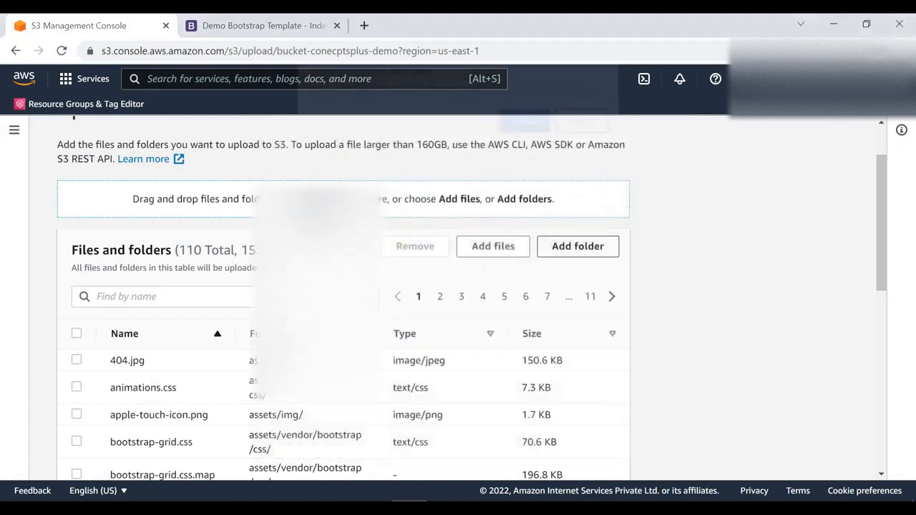
pyautogui.click(524, 132)
pyautogui.scroll(-2, 344, 301)
pyautogui.scroll(1, 344, 300)
pyautogui.scroll(-5, 344, 300)
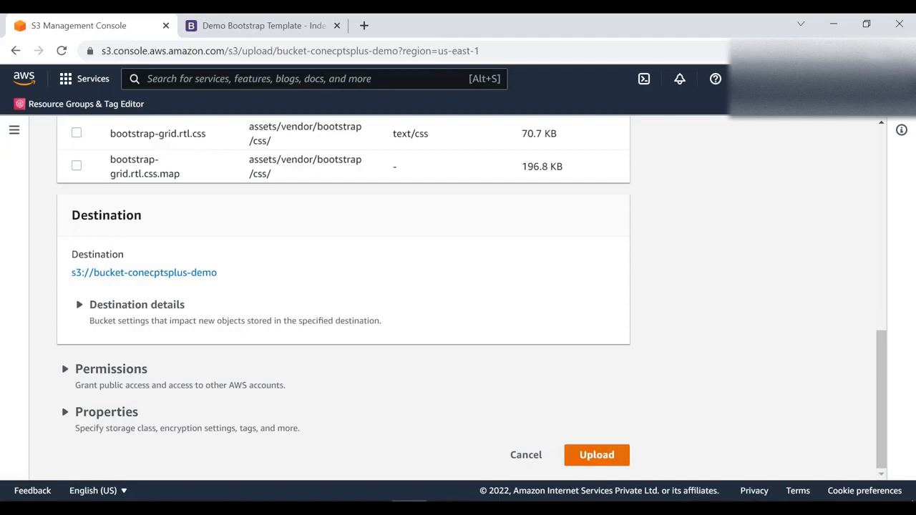
pyautogui.click(596, 456)
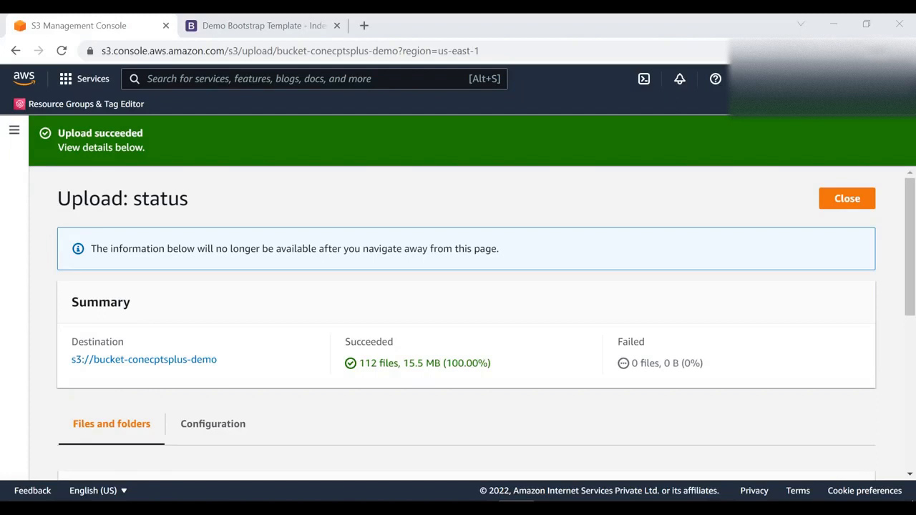
# Step: Review the upload status details and close the status page to return to the bucket
pyautogui.moveTo(80, 133); pyautogui.dragTo(127, 133)
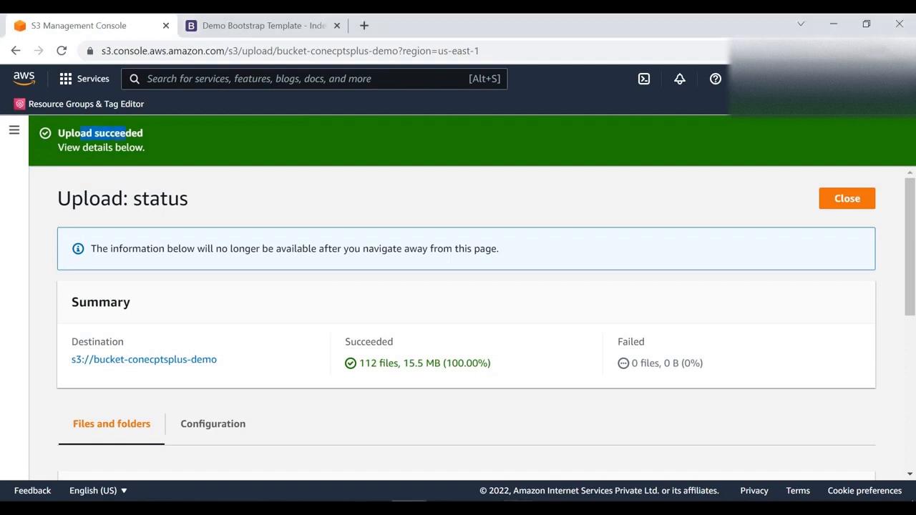
pyautogui.scroll(-3, 466, 322)
pyautogui.scroll(3, 465, 323)
pyautogui.click(847, 199)
# Step: Examine the uploaded objects in the bucket, including index.html and error.html, and toggle the sort order by name
pyautogui.scroll(-3, 458, 322)
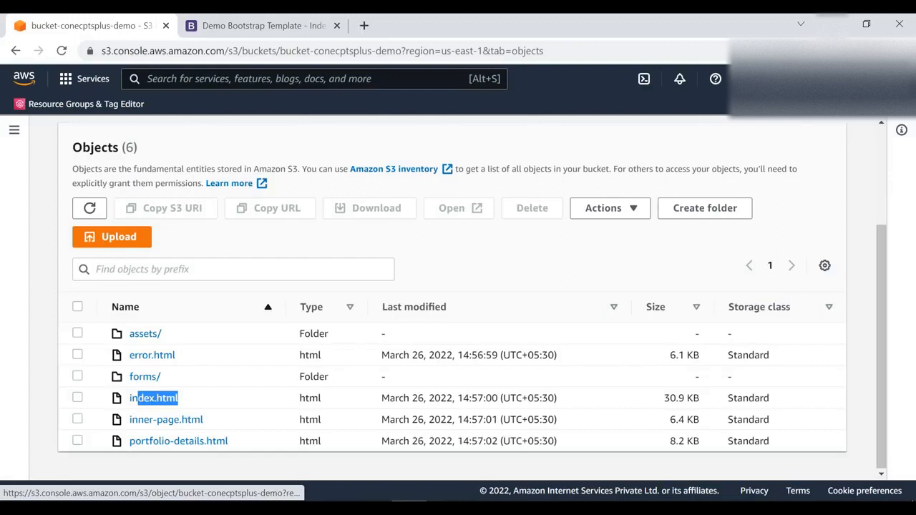
pyautogui.moveTo(176, 355); pyautogui.dragTo(129, 355)
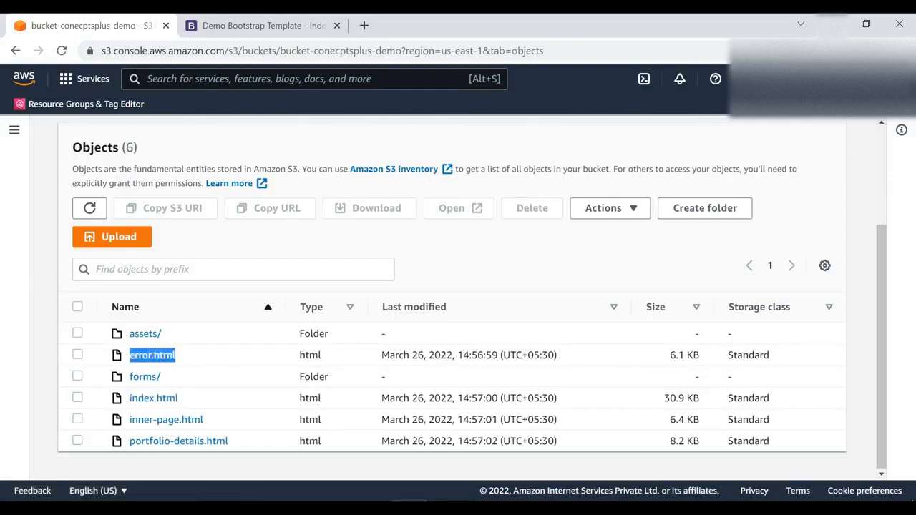
pyautogui.click(190, 307)
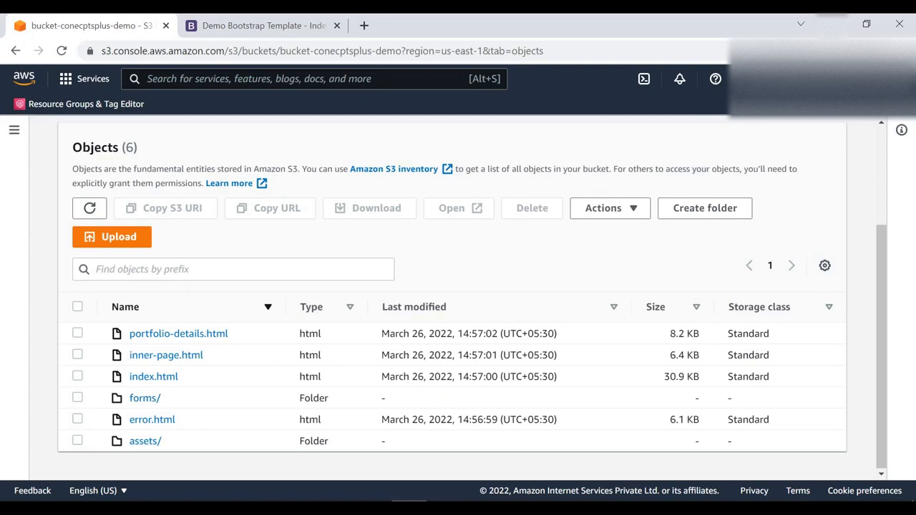
pyautogui.click(190, 307)
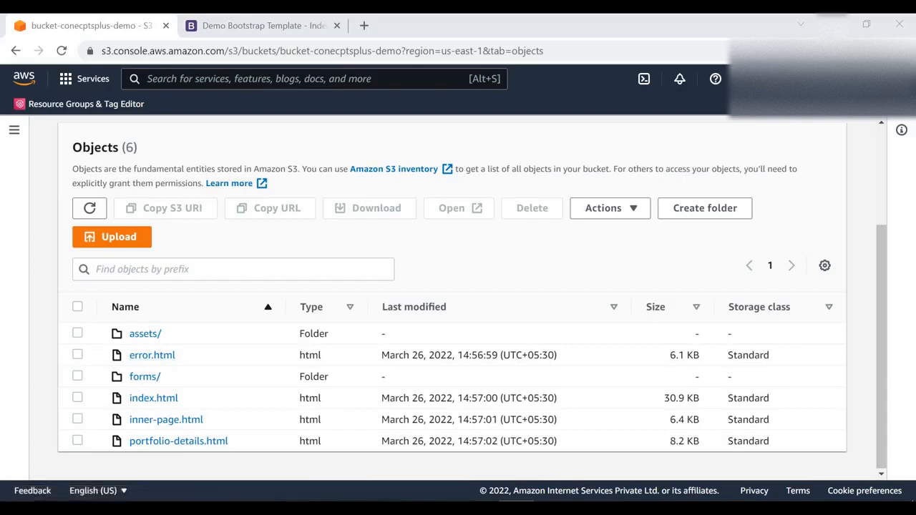
pyautogui.scroll(1, 458, 301)
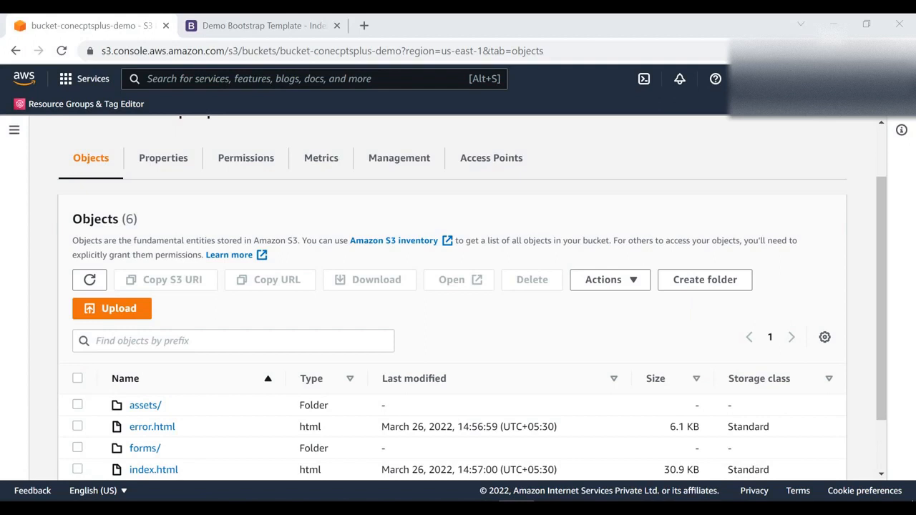
pyautogui.scroll(-1, 458, 301)
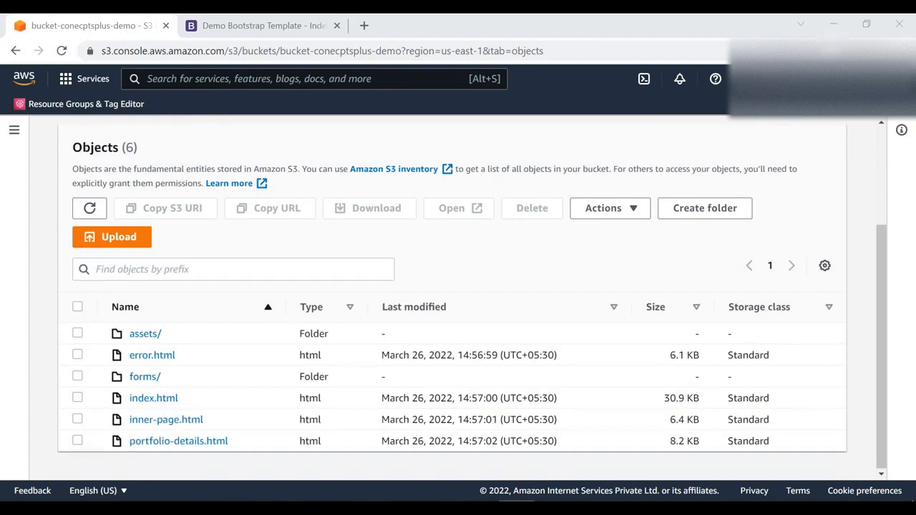
# Step: Open the bucket's properties and find the current Static website hosting setting
pyautogui.scroll(1, 458, 301)
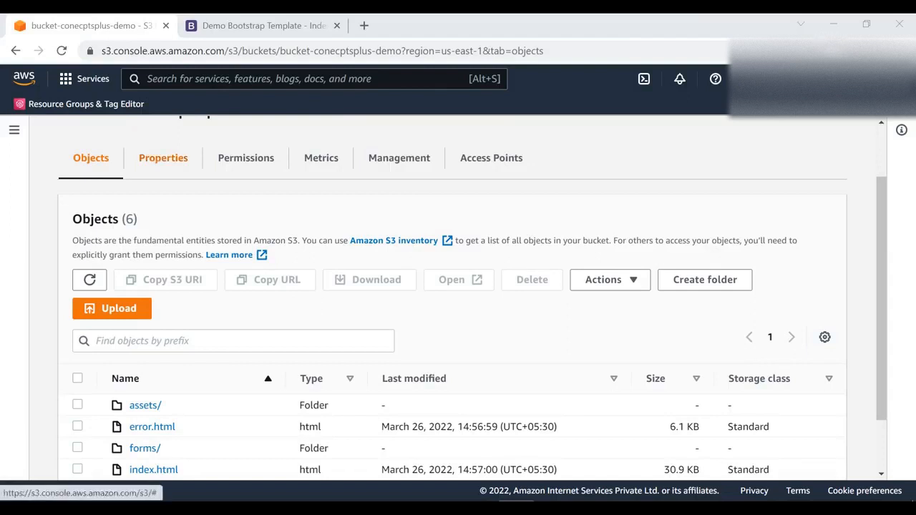
pyautogui.scroll(1, 458, 300)
pyautogui.click(163, 229)
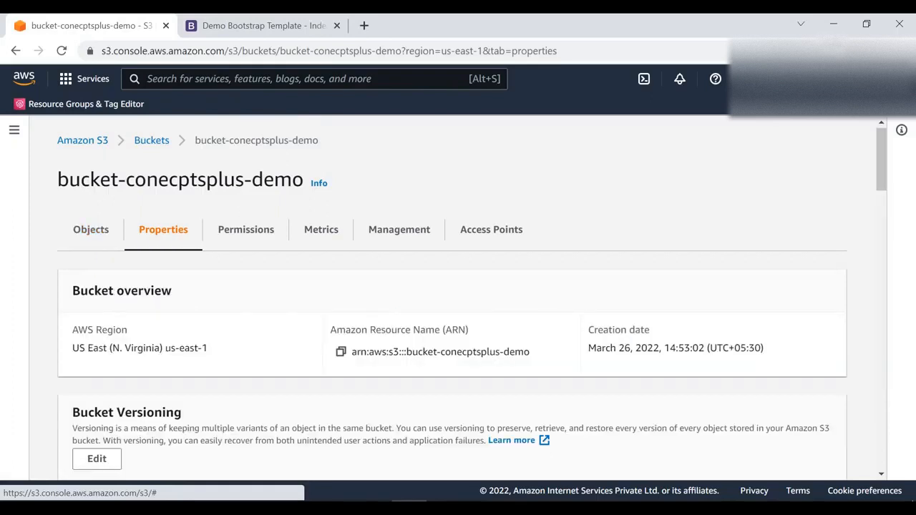
pyautogui.scroll(-10, 458, 299)
pyautogui.scroll(-15, 458, 299)
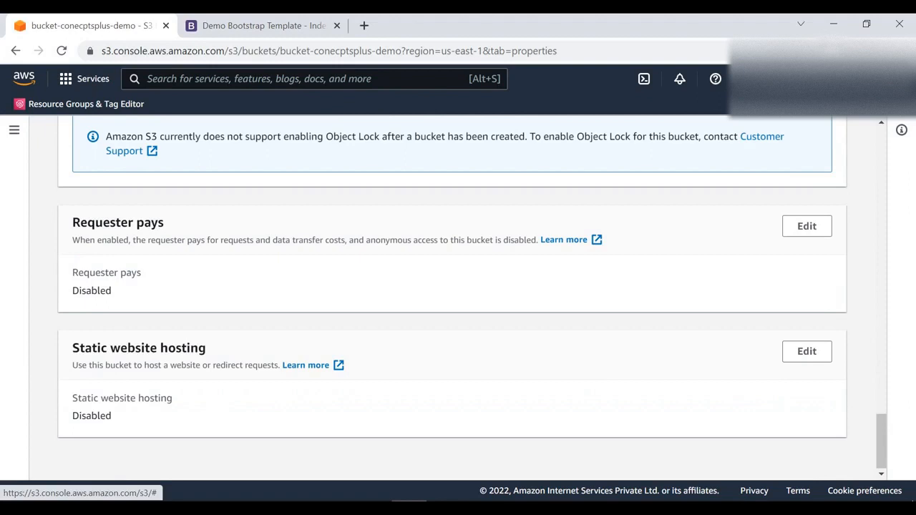
pyautogui.moveTo(79, 349); pyautogui.dragTo(182, 349)
pyautogui.moveTo(112, 415); pyautogui.dragTo(72, 416)
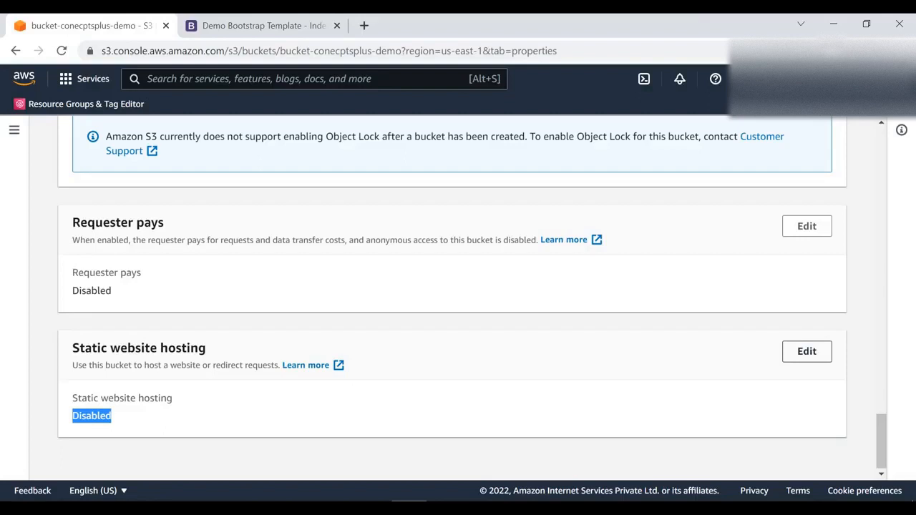
# Step: Edit the bucket's static website hosting and set it to Enable with the Host a static website type
pyautogui.click(807, 351)
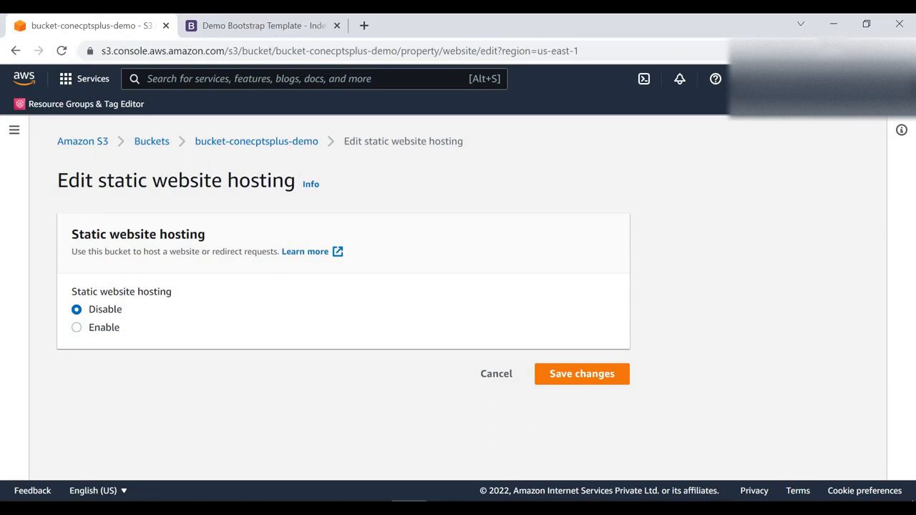
pyautogui.click(77, 328)
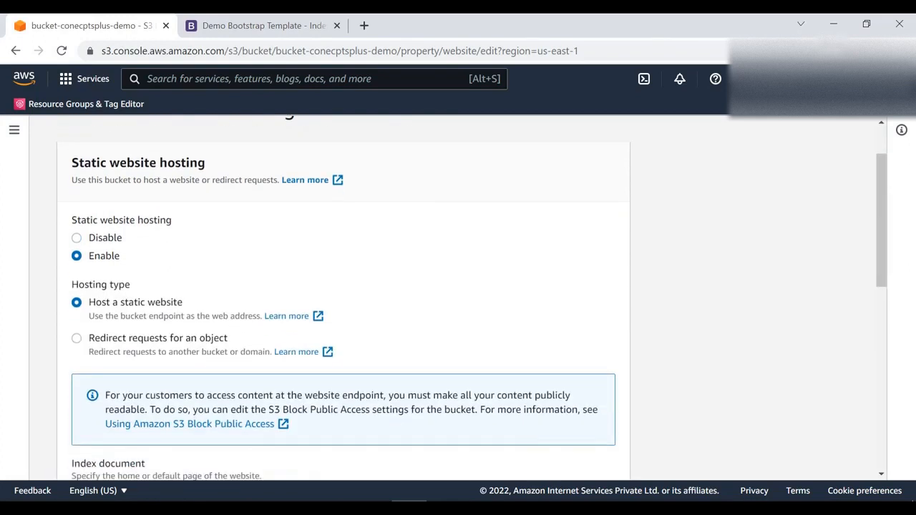
pyautogui.scroll(-1, 458, 300)
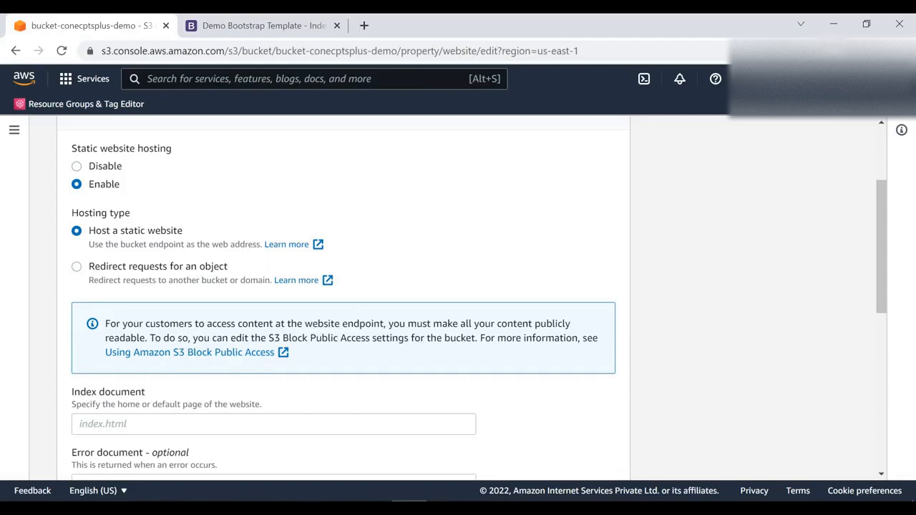
pyautogui.hotkey('alt', 'Tab')
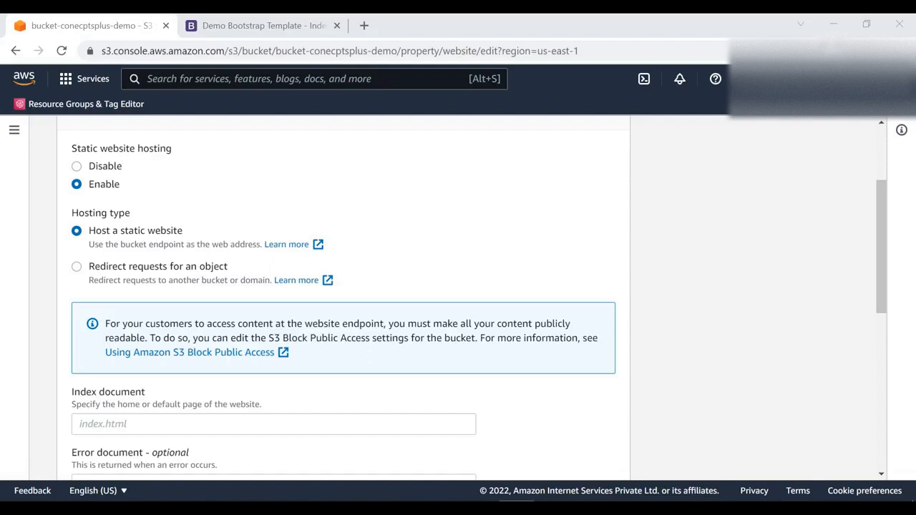
# Step: Set the index document to index.html and the error document to error.html for the bucket's static website
pyautogui.scroll(-2, 344, 297)
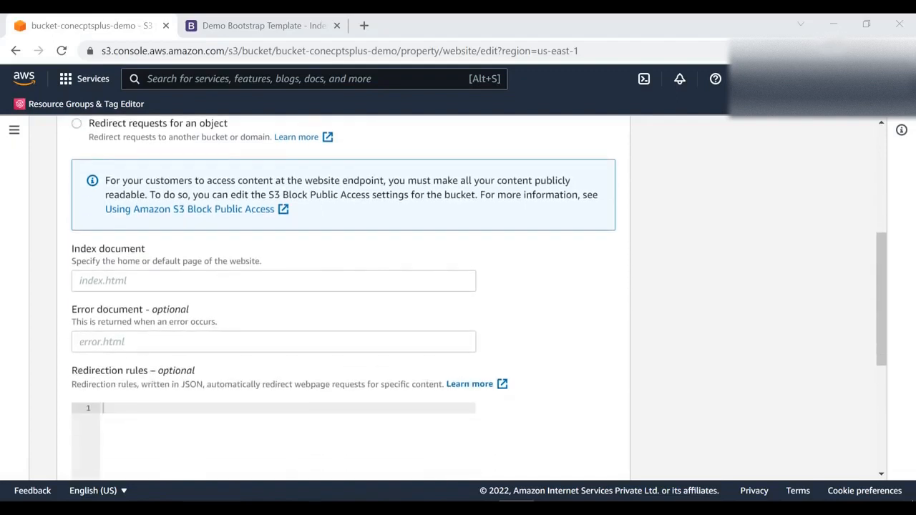
pyautogui.moveTo(105, 248); pyautogui.dragTo(110, 248)
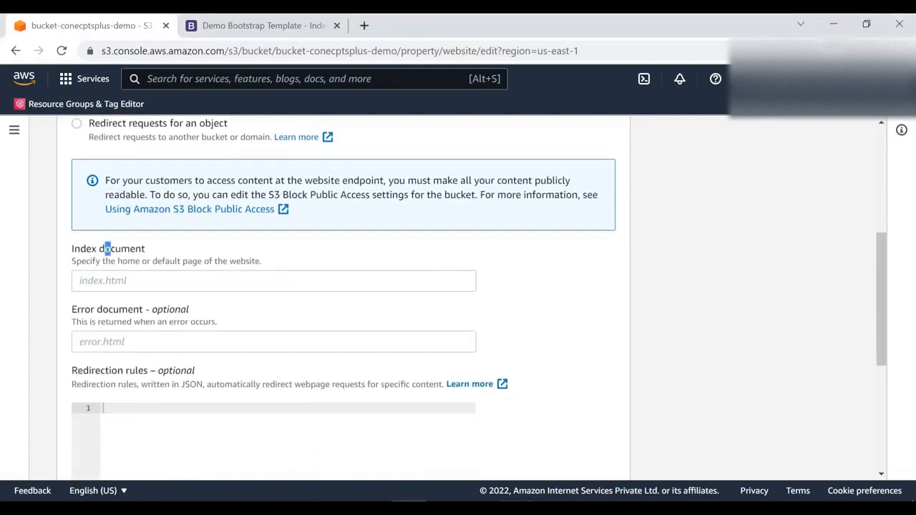
pyautogui.click(111, 280)
pyautogui.write('inde')
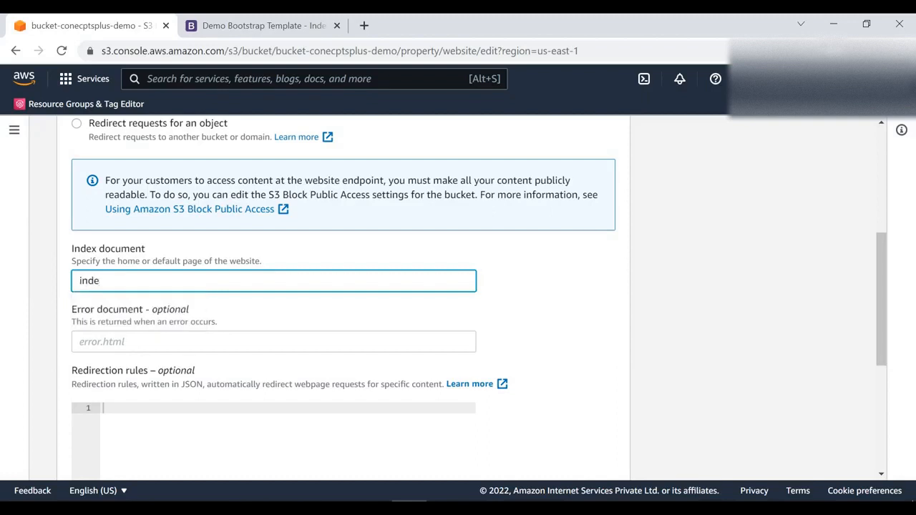
pyautogui.write('x.html')
pyautogui.scroll(-1, 329, 297)
pyautogui.click(111, 271)
pyautogui.write('error.h')
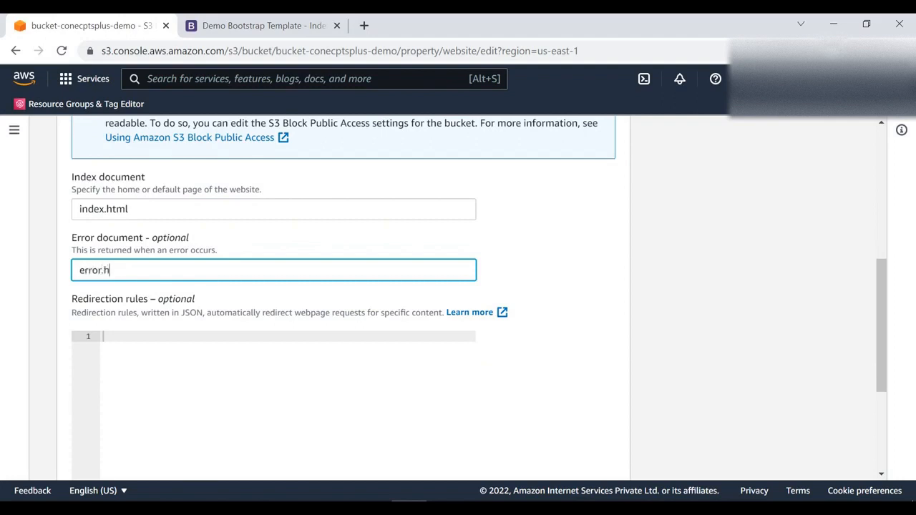
pyautogui.write('tml')
pyautogui.moveTo(130, 209); pyautogui.dragTo(80, 209)
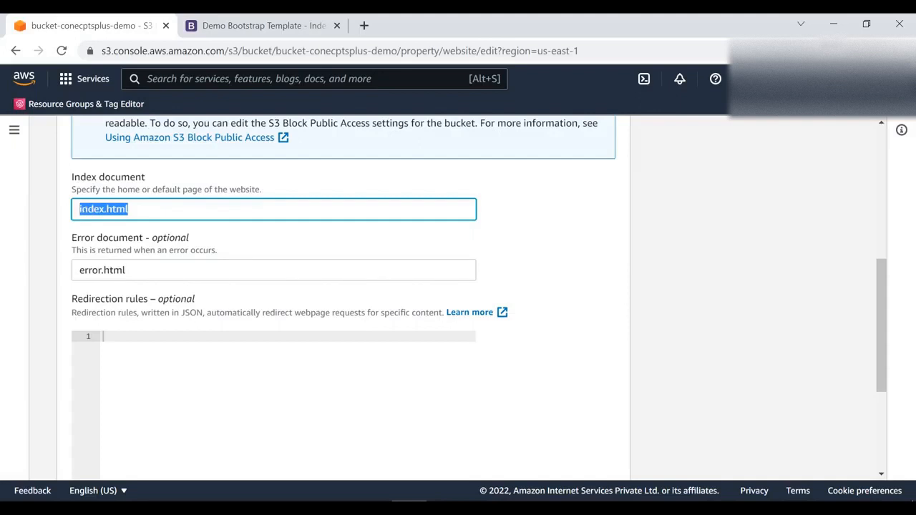
pyautogui.moveTo(127, 269); pyautogui.dragTo(79, 270)
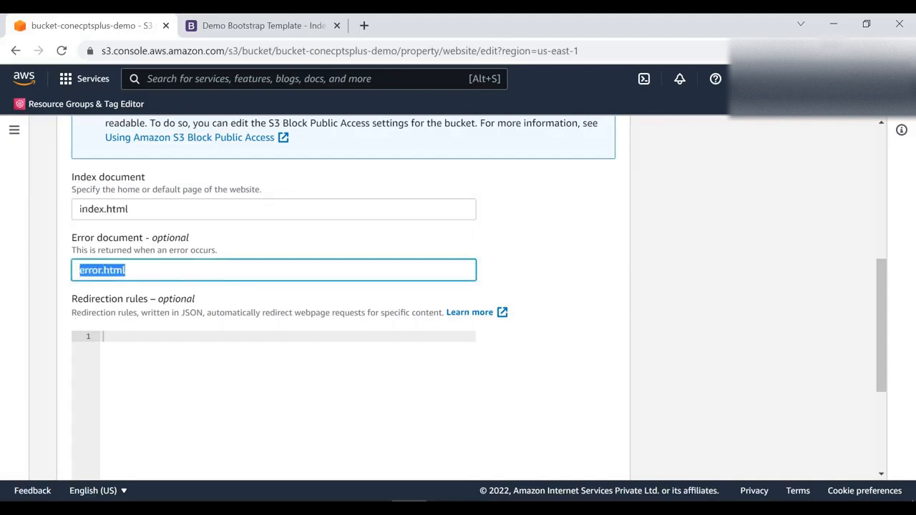
pyautogui.click(547, 267)
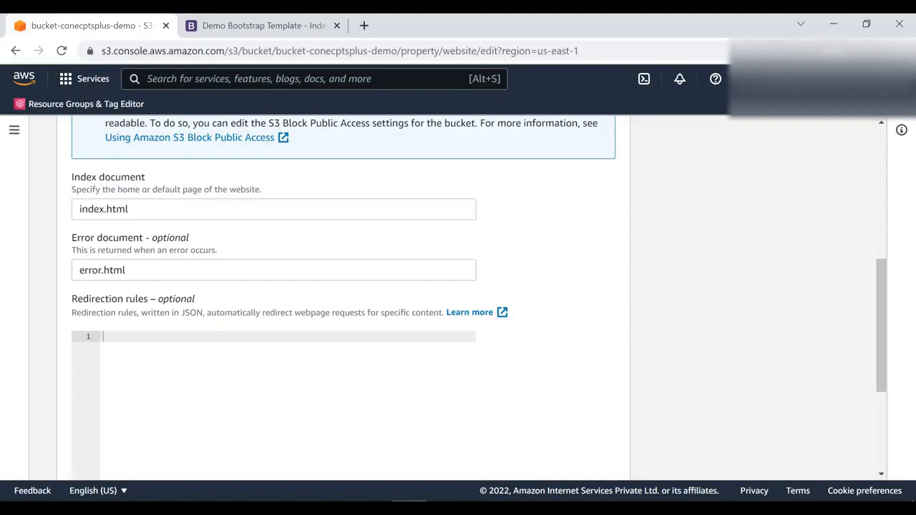
# Step: Review the optional redirection rules, leave them empty and save the static website hosting changes
pyautogui.scroll(-2, 458, 286)
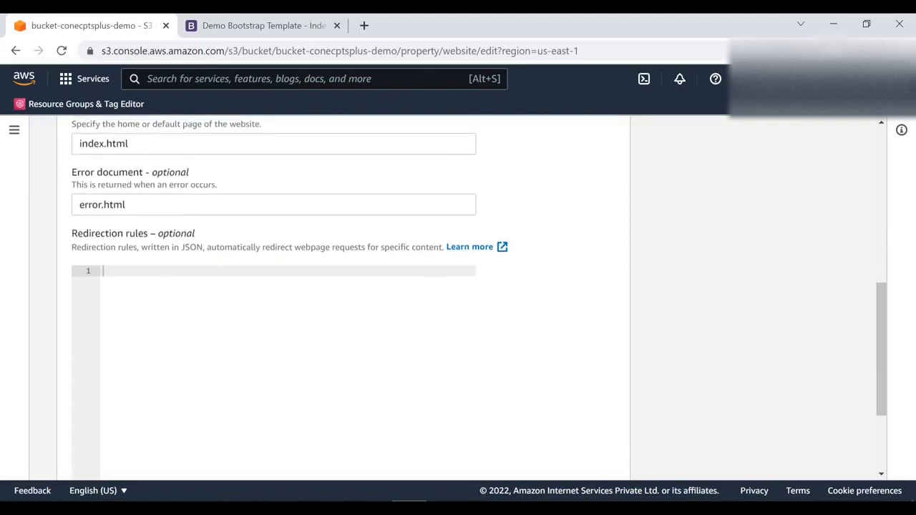
pyautogui.scroll(2, 458, 286)
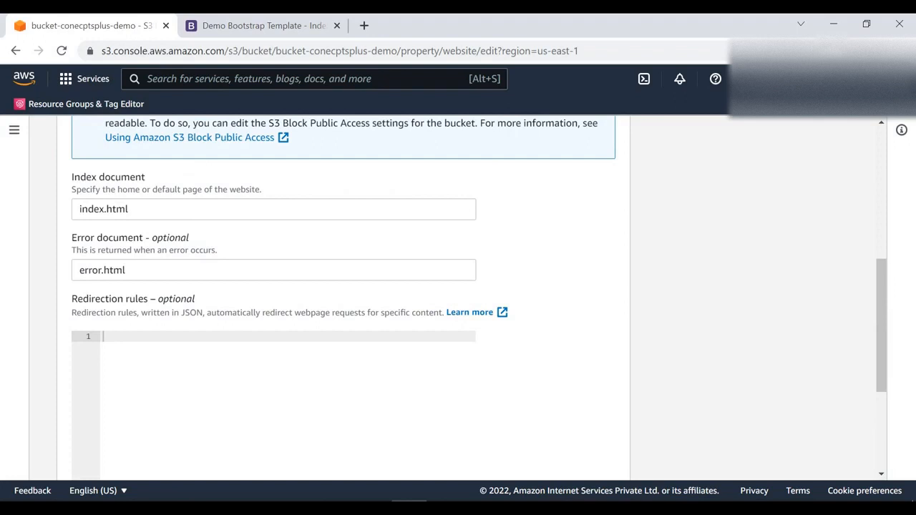
pyautogui.moveTo(71, 298); pyautogui.dragTo(124, 298)
pyautogui.scroll(2, 125, 299)
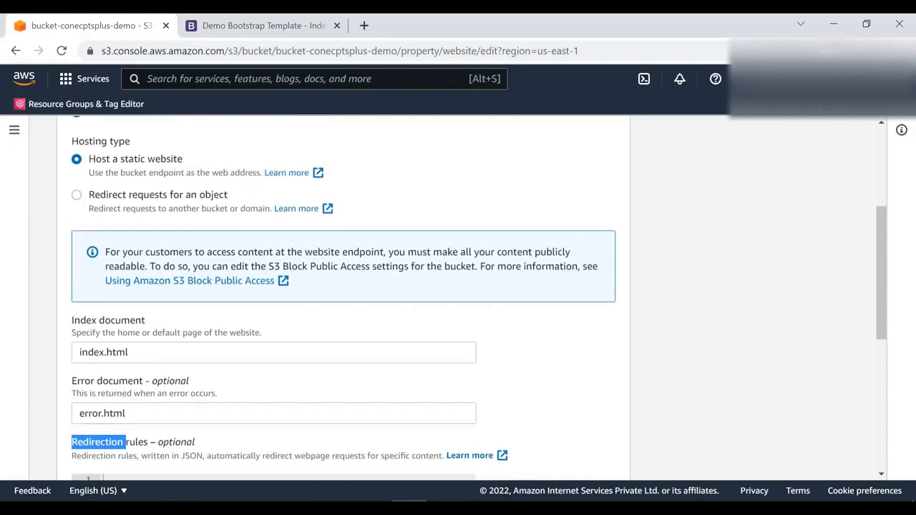
pyautogui.scroll(-5, 343, 287)
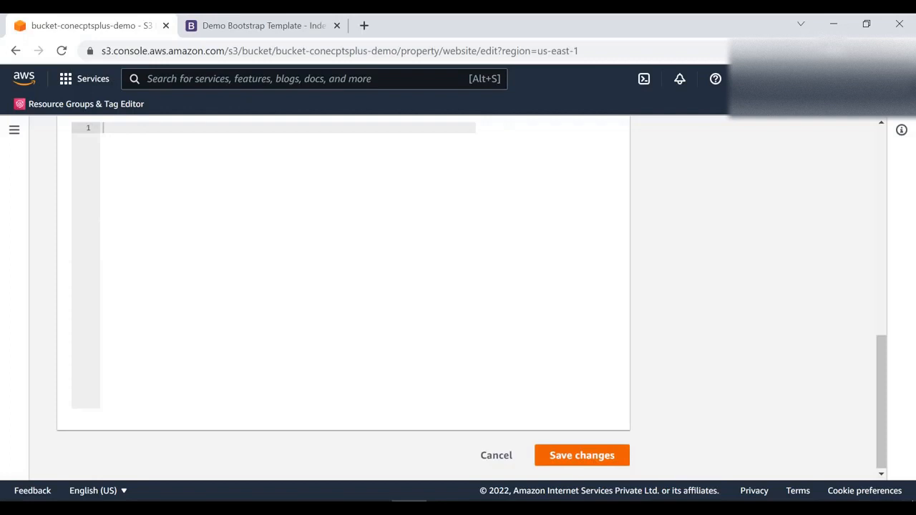
pyautogui.click(582, 455)
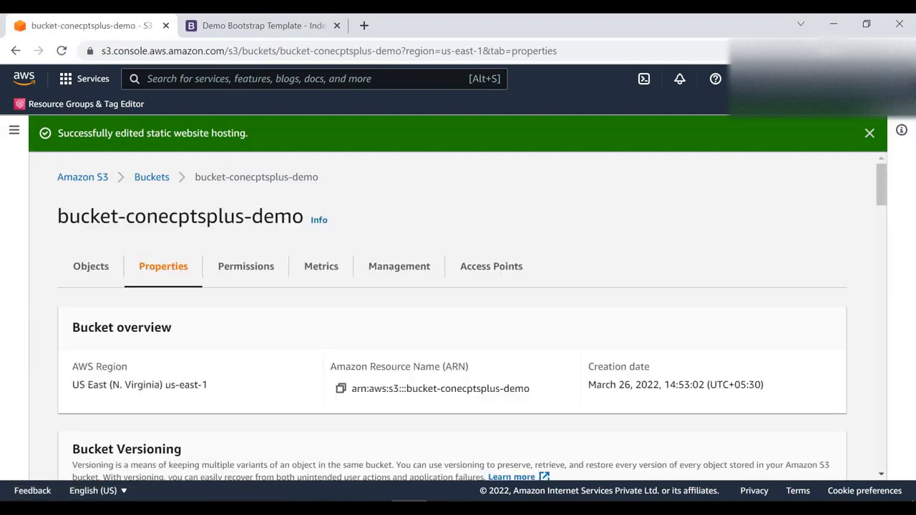
# Step: Copy the bucket website endpoint from the static website hosting section, load it in a new browser tab and check the response
pyautogui.scroll(-1, 245, 266)
pyautogui.scroll(-15, 458, 315)
pyautogui.scroll(-15, 458, 315)
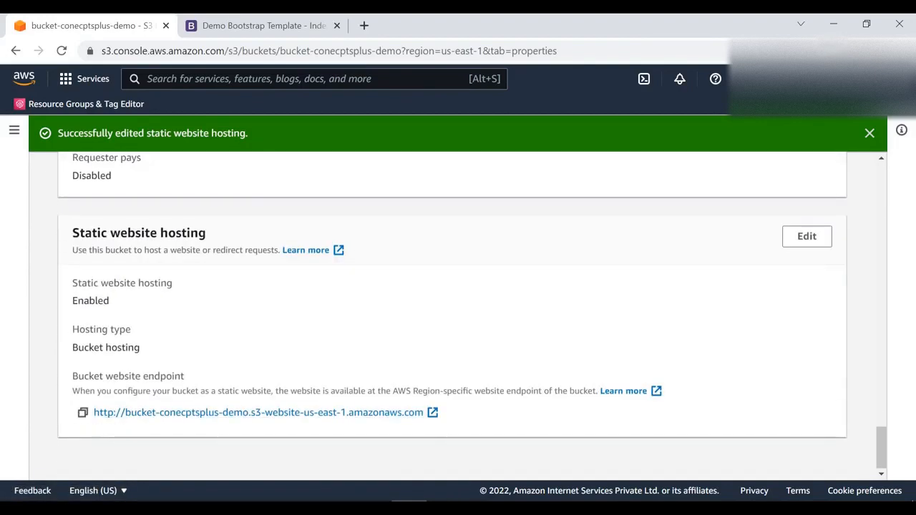
pyautogui.click(82, 413)
pyautogui.click(363, 25)
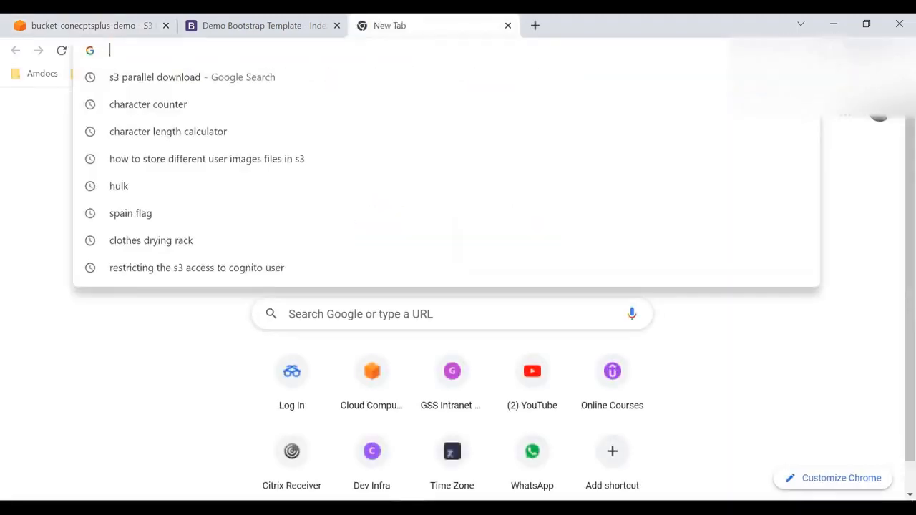
pyautogui.hotkey('ctrl', 'v')
pyautogui.press('Return')
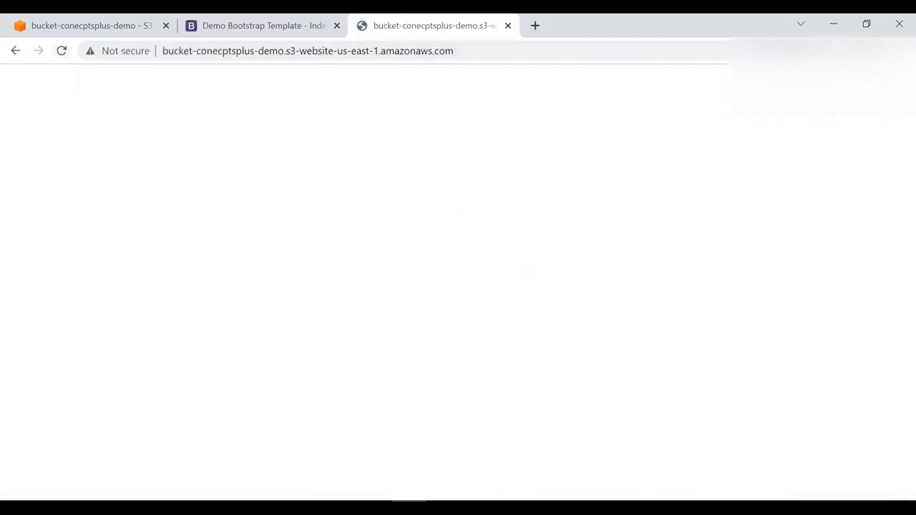
pyautogui.click(61, 51)
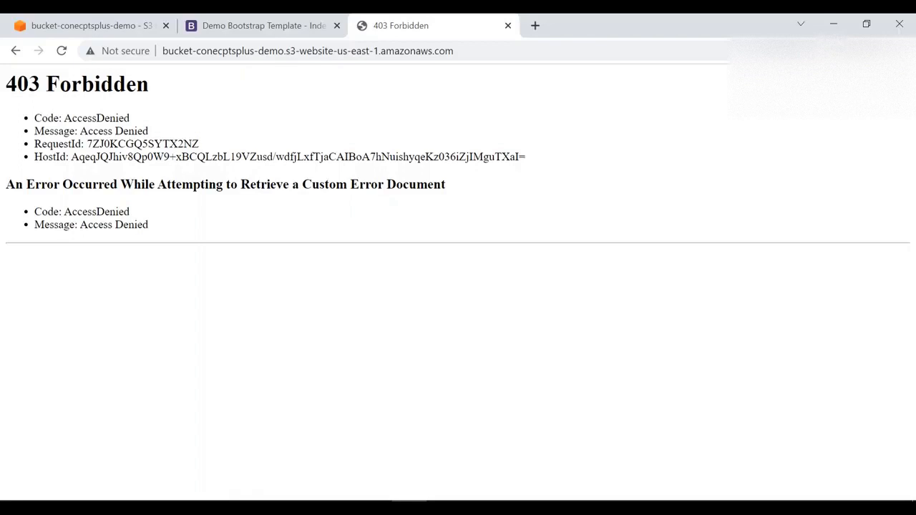
pyautogui.moveTo(6, 84); pyautogui.dragTo(149, 84)
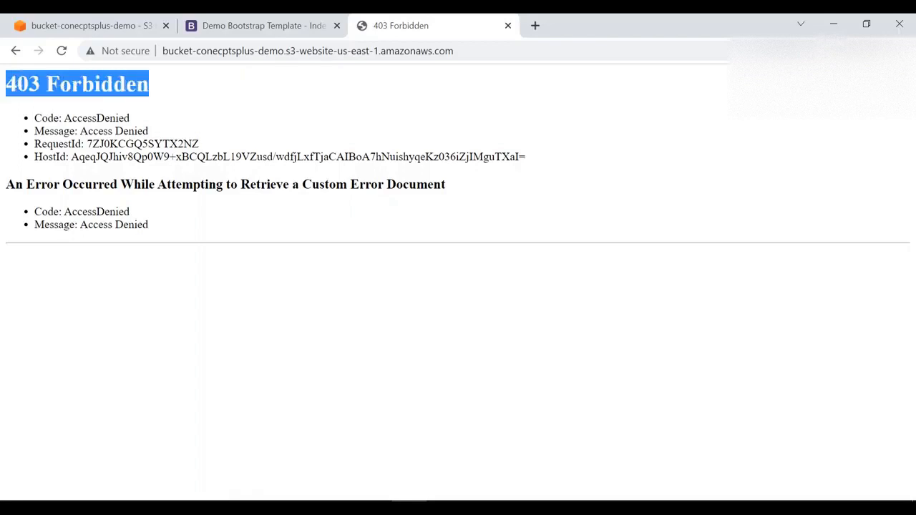
# Step: Return to the bucket, open its permissions and check the Block all public access setting
pyautogui.click(91, 26)
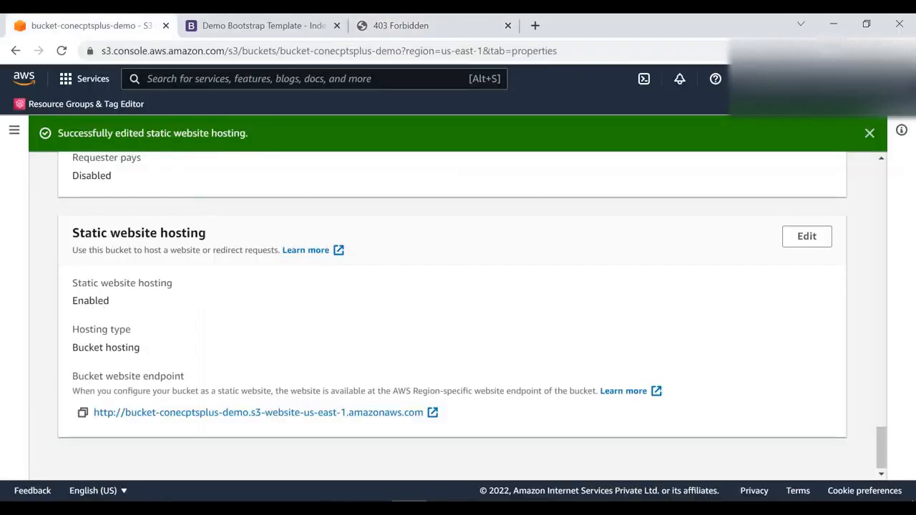
pyautogui.scroll(20, 458, 311)
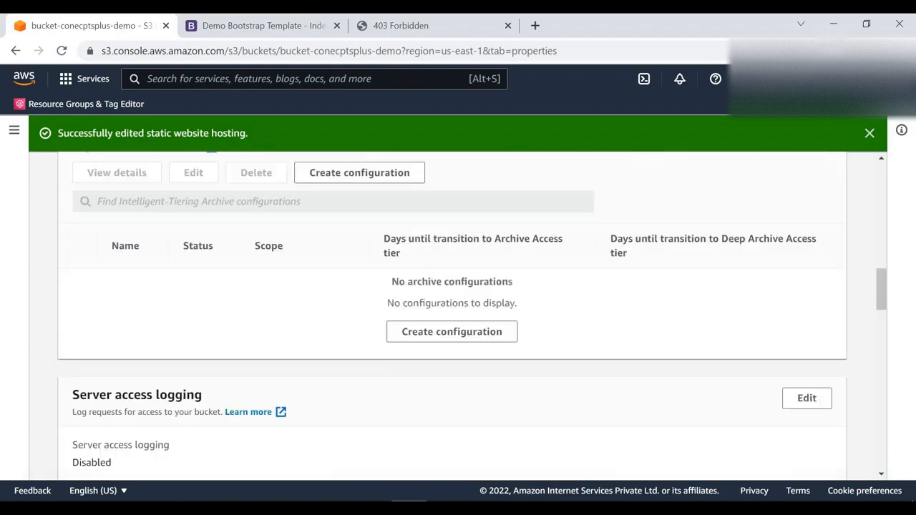
pyautogui.scroll(3, 458, 311)
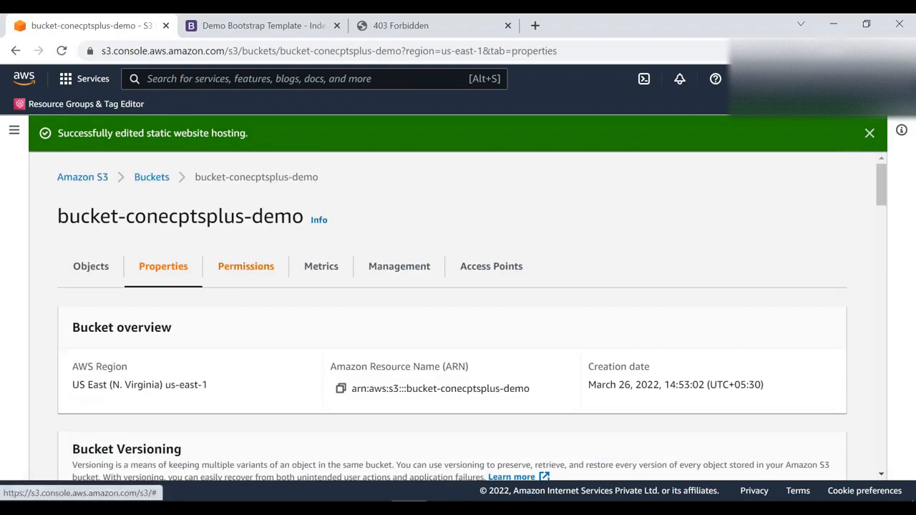
pyautogui.click(246, 266)
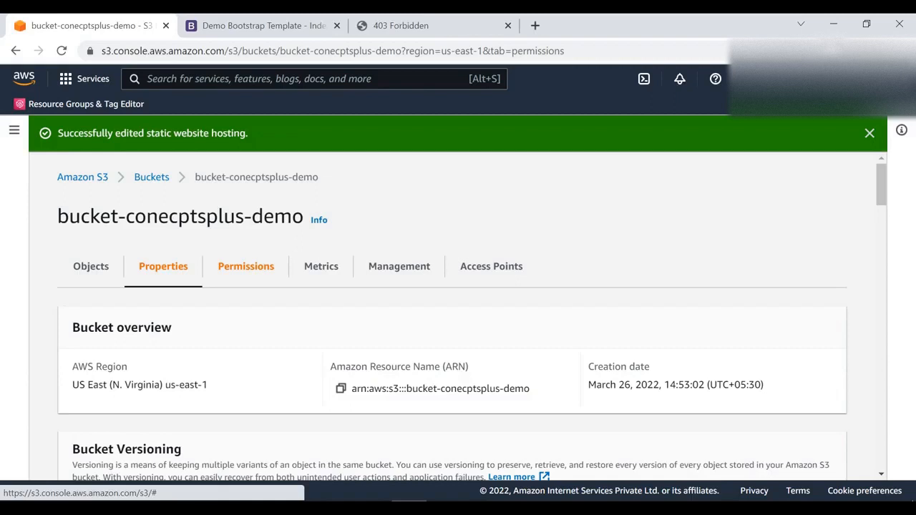
pyautogui.scroll(-3, 245, 266)
pyautogui.scroll(-1, 458, 292)
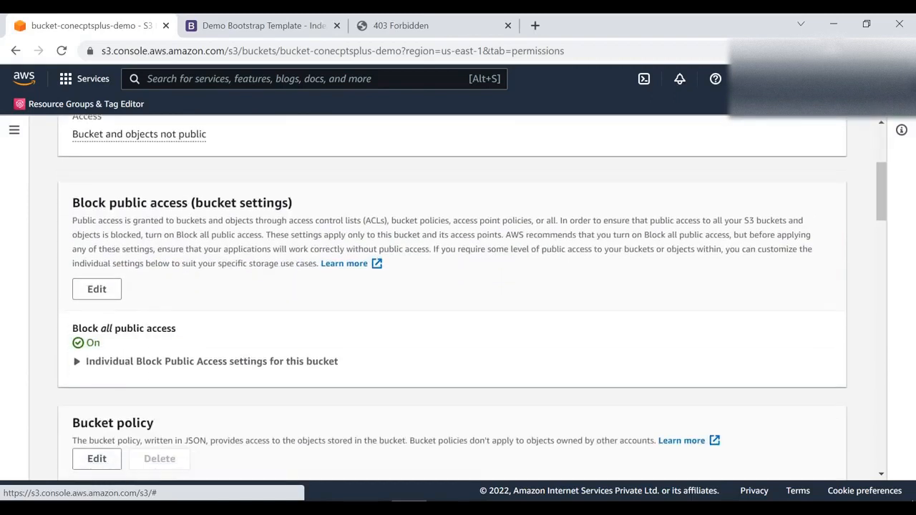
pyautogui.moveTo(176, 328); pyautogui.dragTo(87, 328)
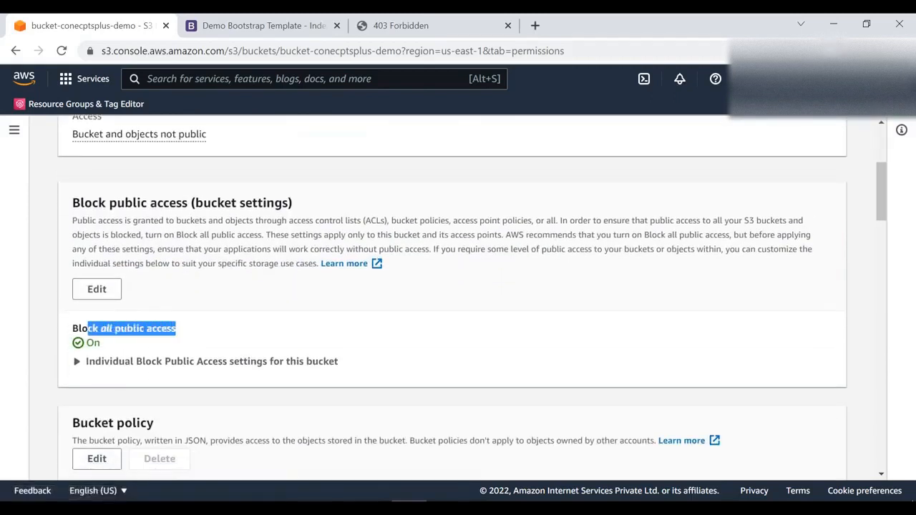
# Step: Recheck the page loaded from the website endpoint and return to the bucket permissions
pyautogui.click(415, 26)
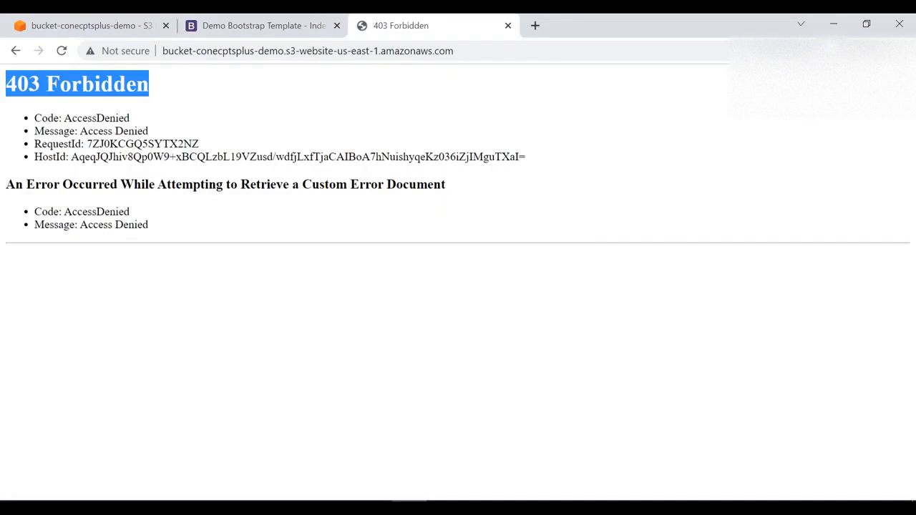
pyautogui.click(517, 507)
pyautogui.click(415, 315)
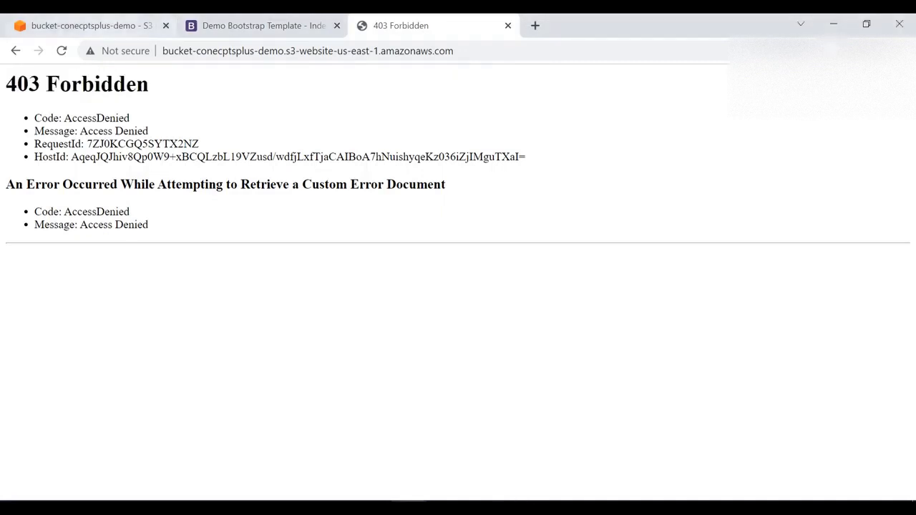
pyautogui.click(97, 25)
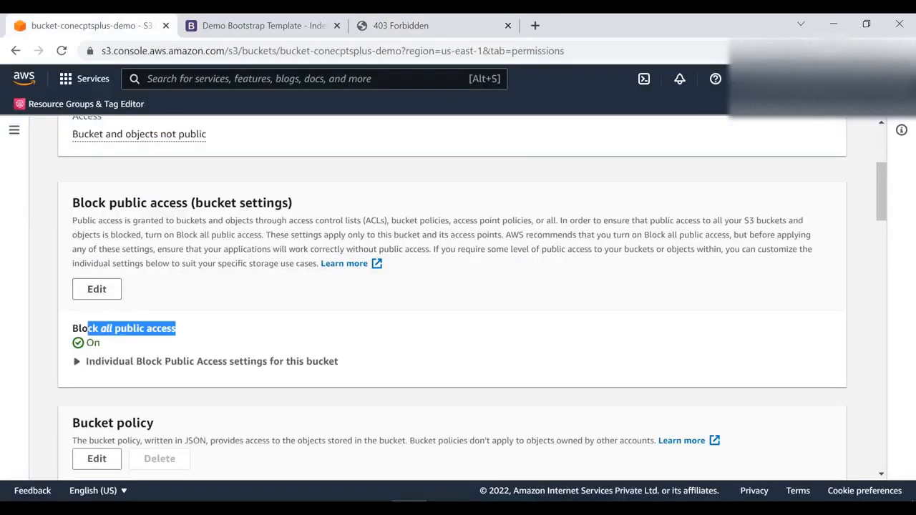
# Step: Edit the bucket's Block public access settings and turn off Block all public access
pyautogui.scroll(1, 458, 313)
pyautogui.scroll(-1, 458, 312)
pyautogui.click(96, 289)
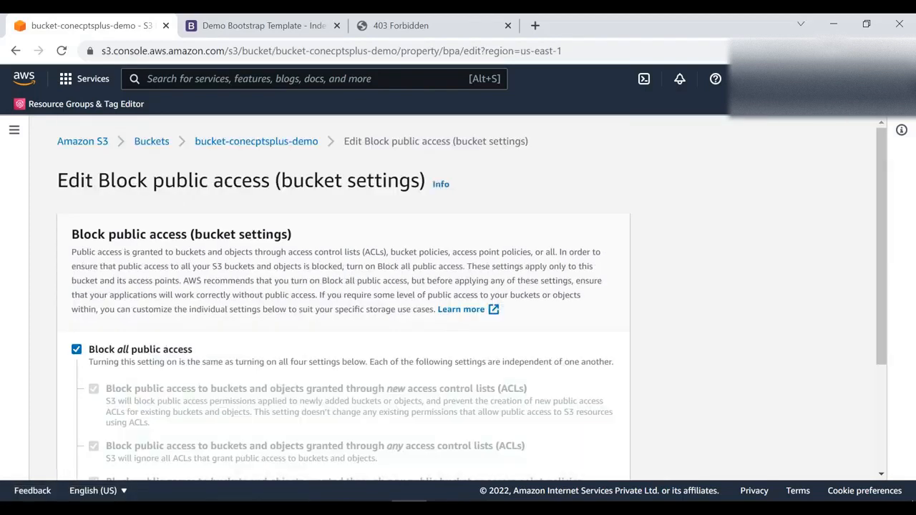
pyautogui.scroll(-1, 458, 298)
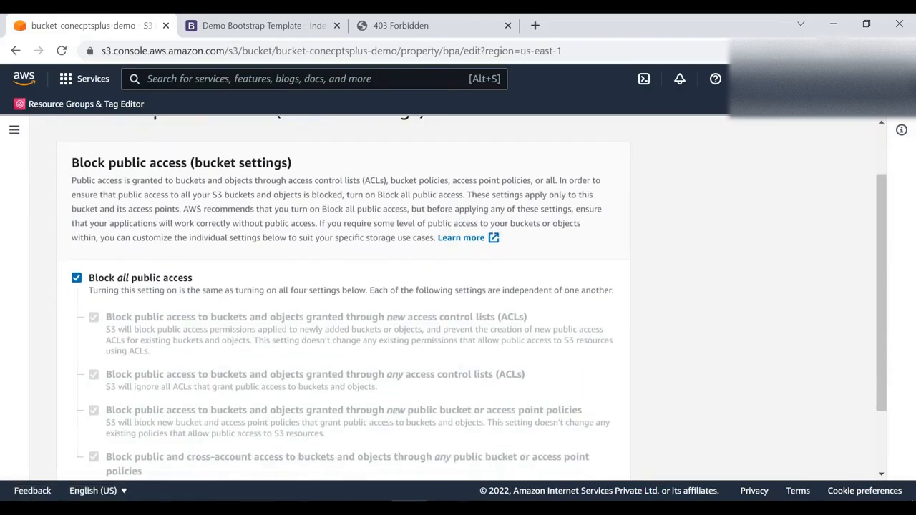
pyautogui.click(77, 278)
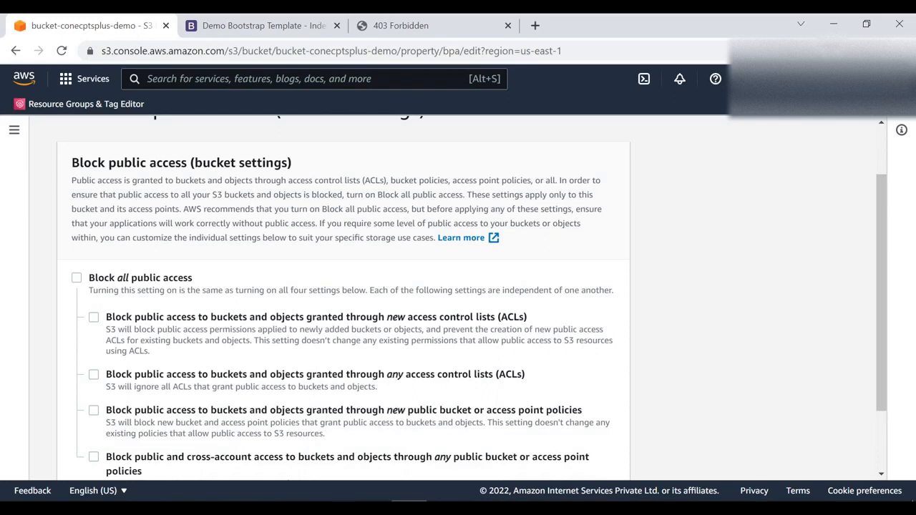
pyautogui.scroll(-1, 458, 298)
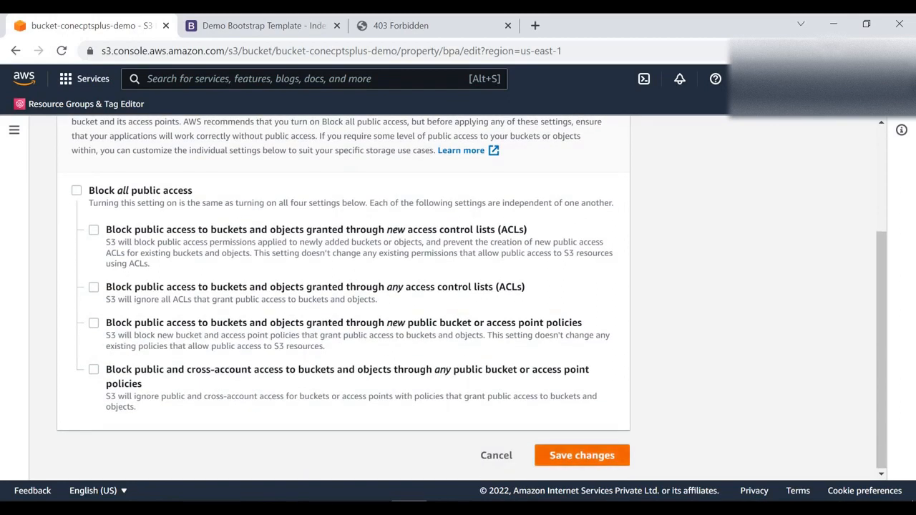
# Step: Save the Block public access changes and approve them by entering "confirm" in the confirmation field
pyautogui.click(582, 455)
pyautogui.click(458, 334)
pyautogui.write('confi')
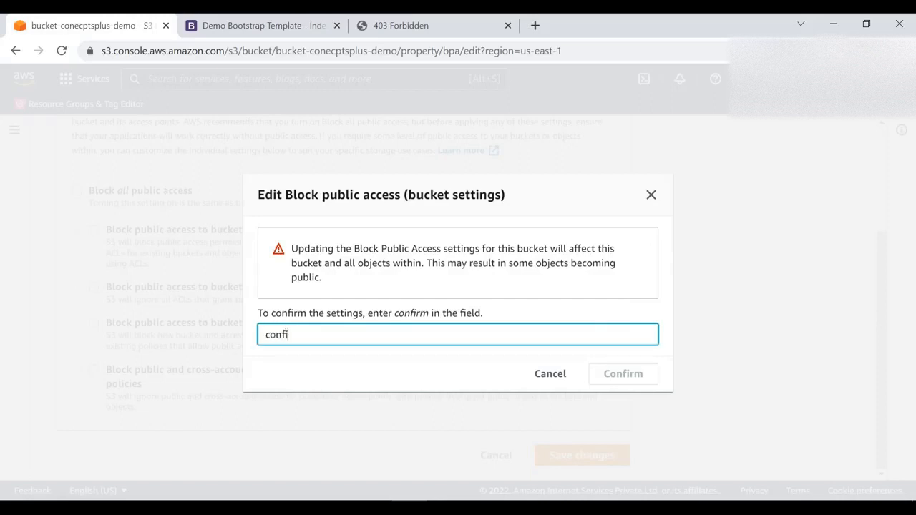
pyautogui.write('rm')
pyautogui.press('Return')
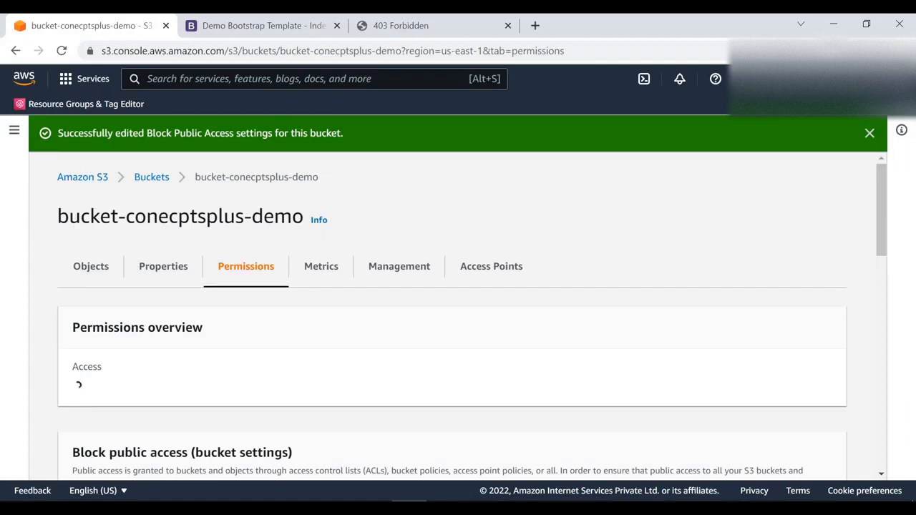
# Step: Check the updated public access status and find the Bucket policy section in the permissions
pyautogui.scroll(-2, 458, 322)
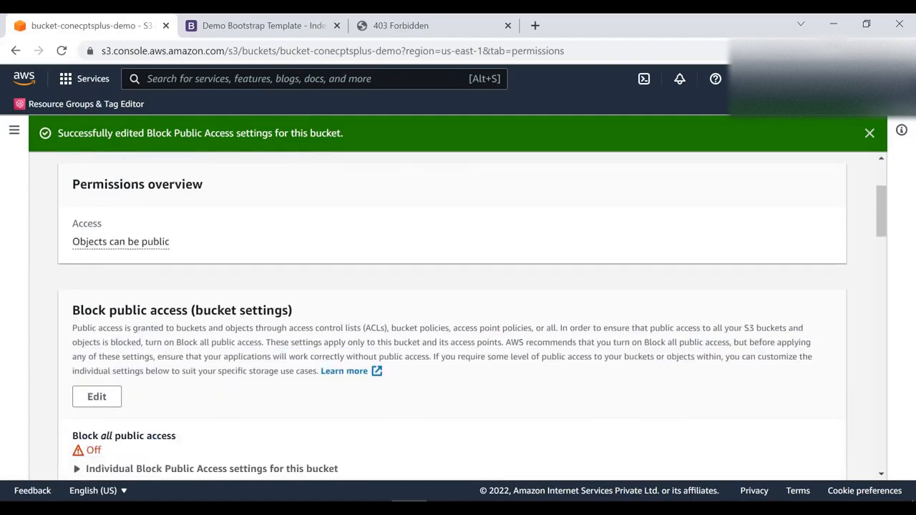
pyautogui.scroll(-4, 458, 316)
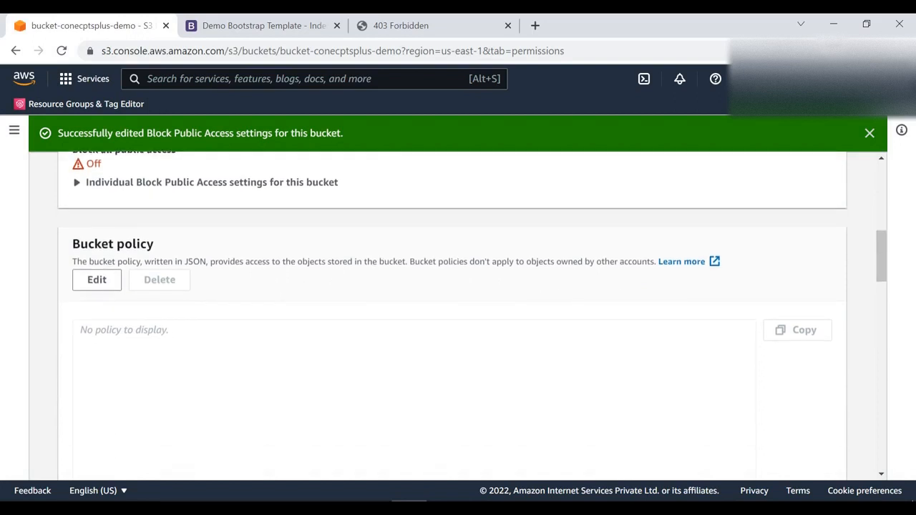
pyautogui.hotkey('alt', 'Tab')
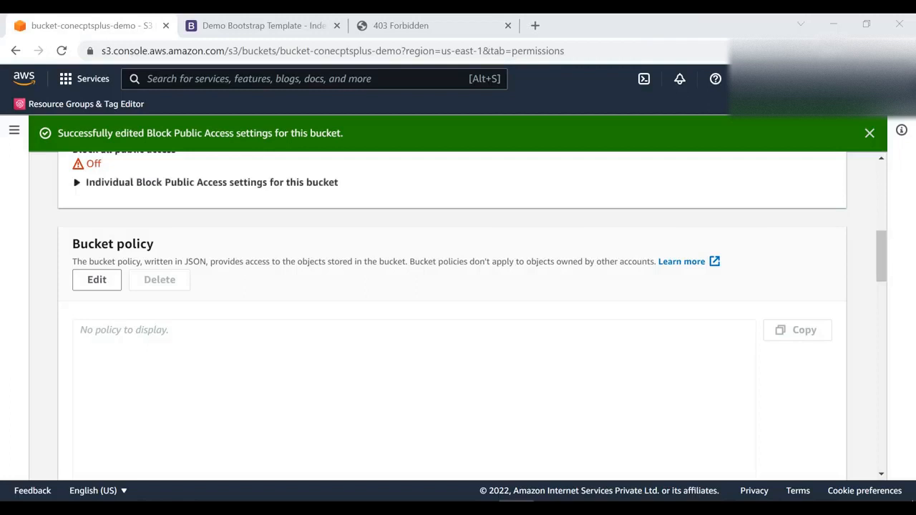
# Step: Open the bucket policy for editing and select the entire default policy text
pyautogui.click(414, 398)
pyautogui.scroll(-2, 414, 398)
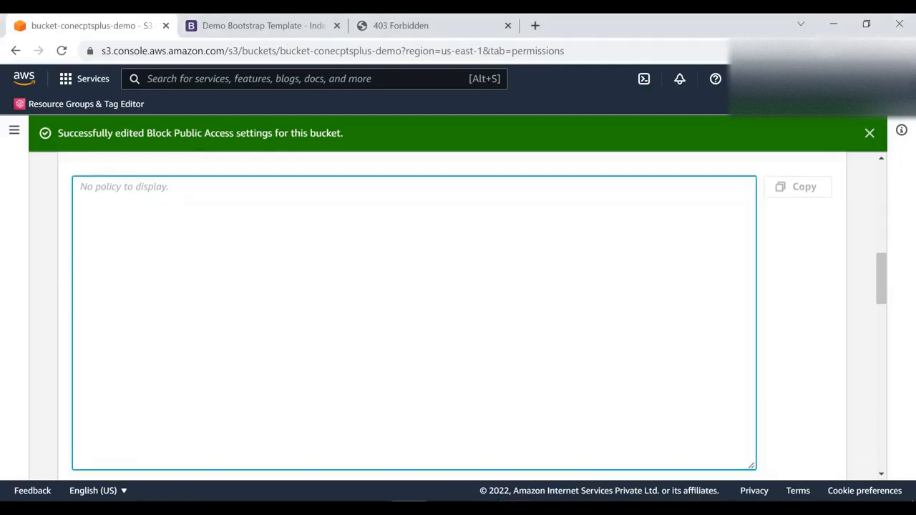
pyautogui.scroll(1, 413, 322)
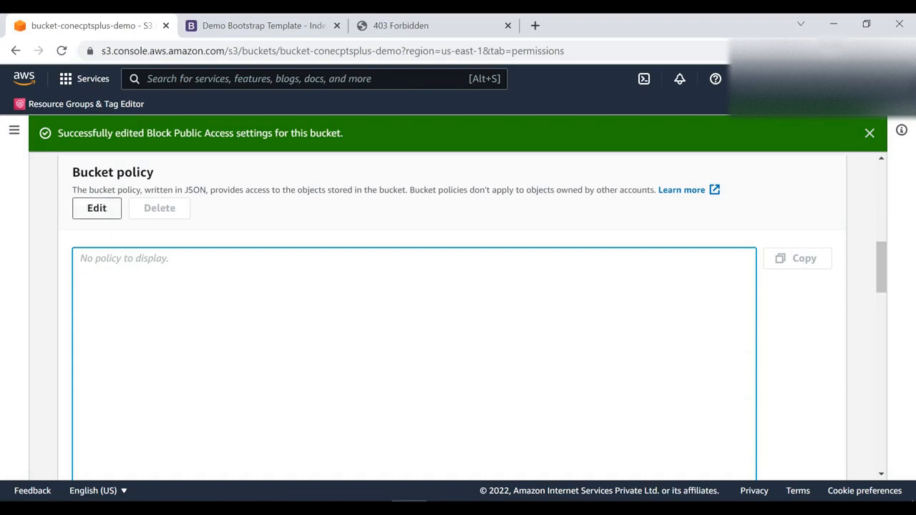
pyautogui.click(97, 208)
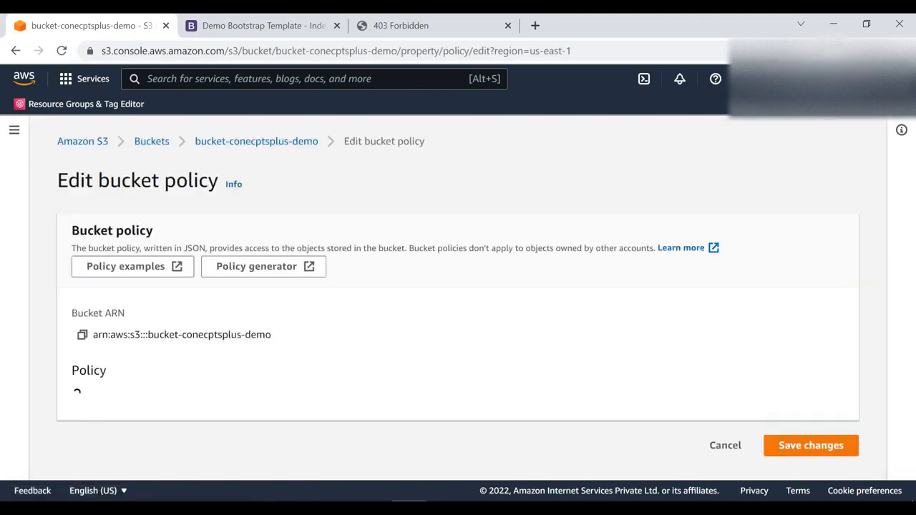
pyautogui.scroll(-3, 458, 286)
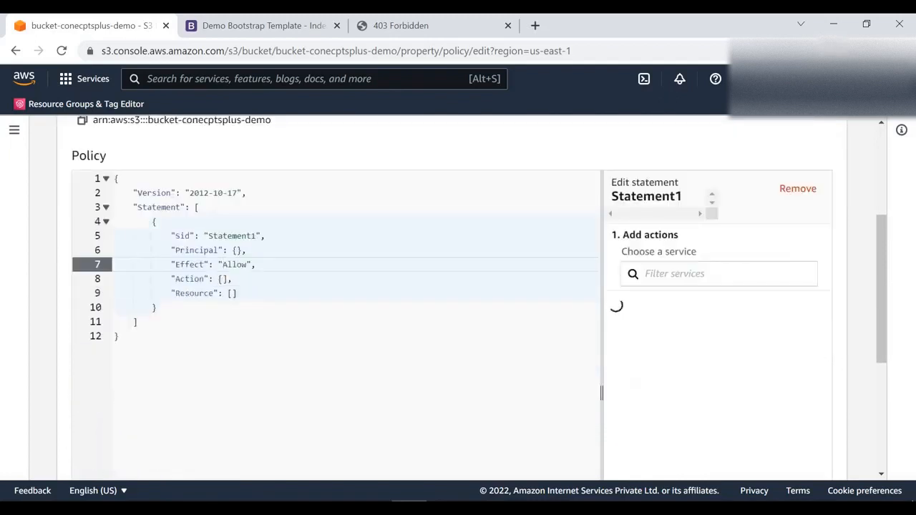
pyautogui.moveTo(120, 337); pyautogui.dragTo(114, 178)
pyautogui.scroll(1, 458, 286)
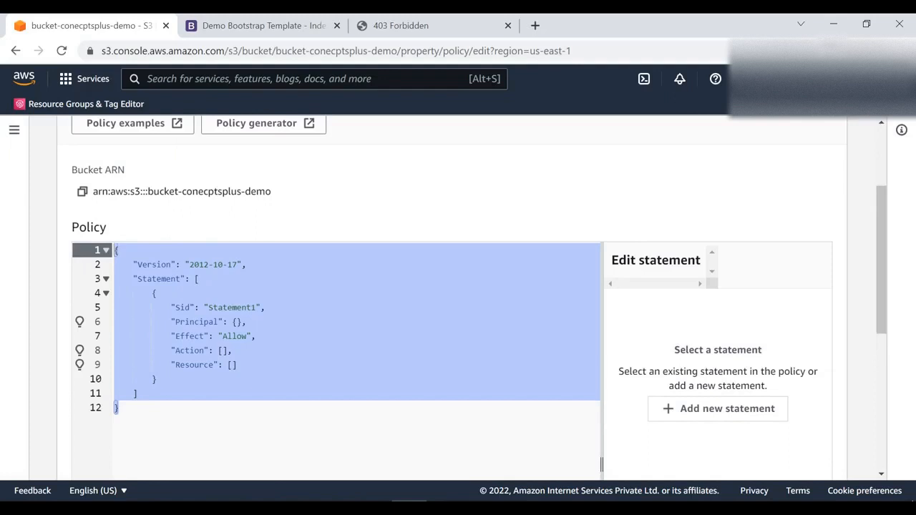
# Step: Switch to Visual Studio Code and open the prepared policy JSON in Untitled-1
pyautogui.hotkey('alt', 'Tab')
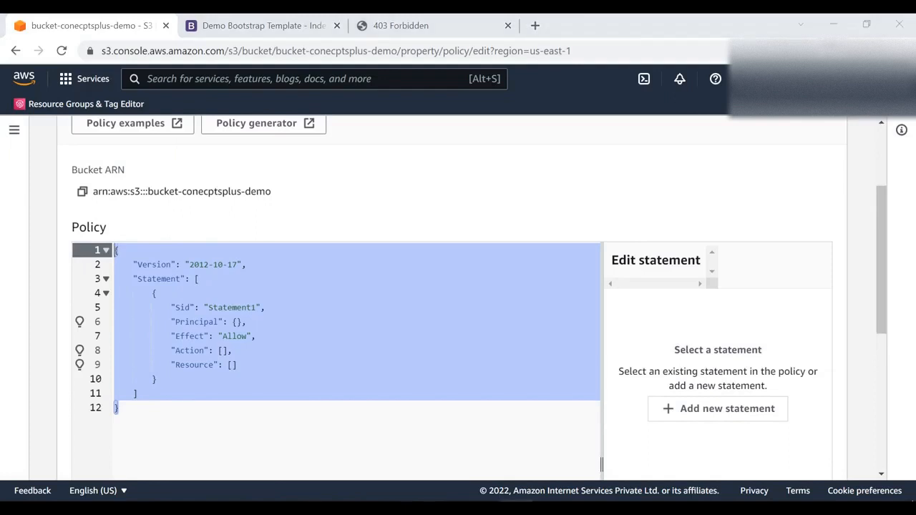
pyautogui.hotkey('alt', 'Tab')
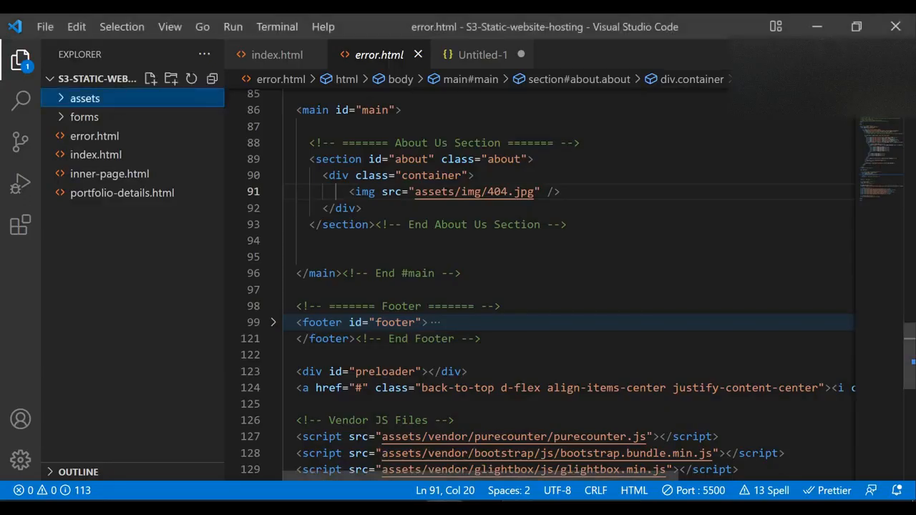
pyautogui.click(483, 55)
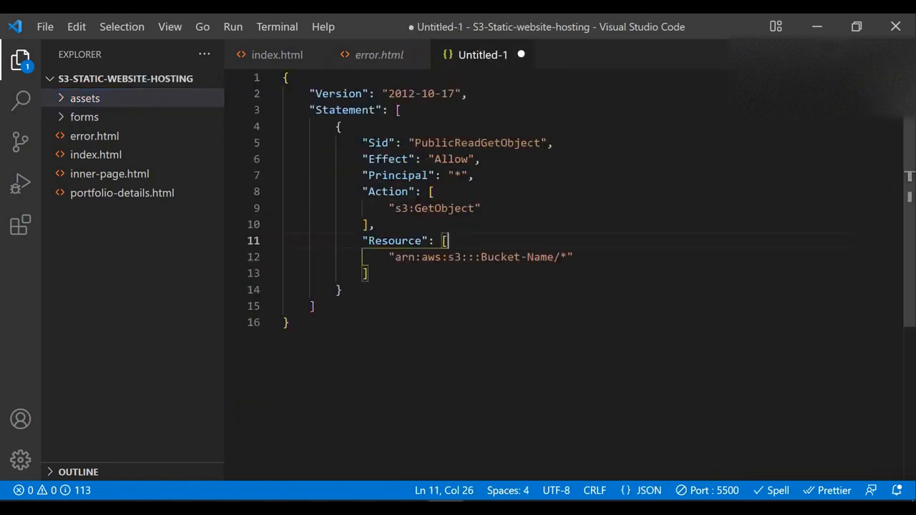
# Step: Review the prepared policy's Sid, Effect, Principal, Action and Resource entries, including the s3:GetObject action and the bucket ARN placeholder
pyautogui.doubleClick(448, 143)
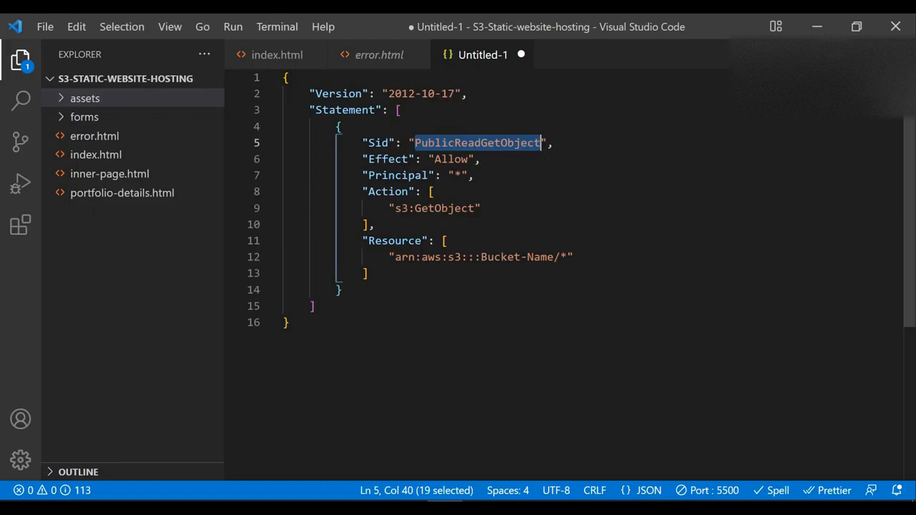
pyautogui.moveTo(363, 159); pyautogui.dragTo(482, 159)
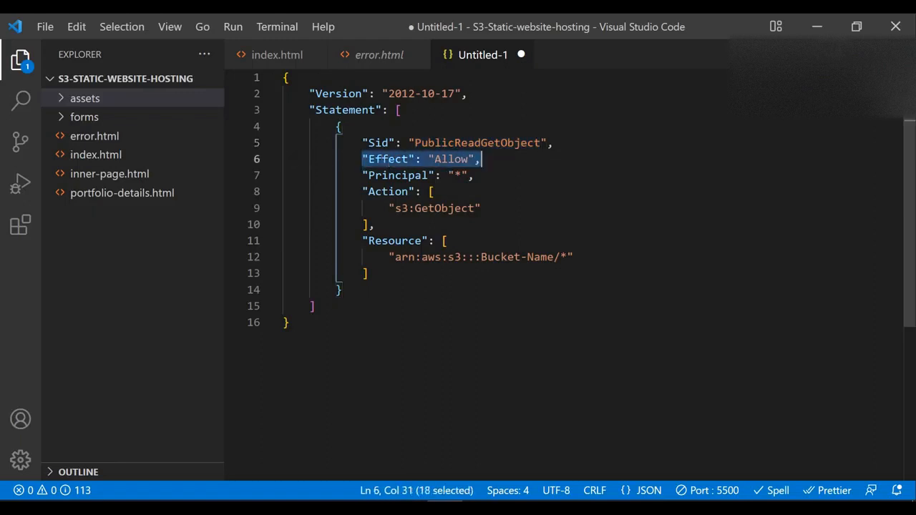
pyautogui.moveTo(362, 175); pyautogui.dragTo(402, 175)
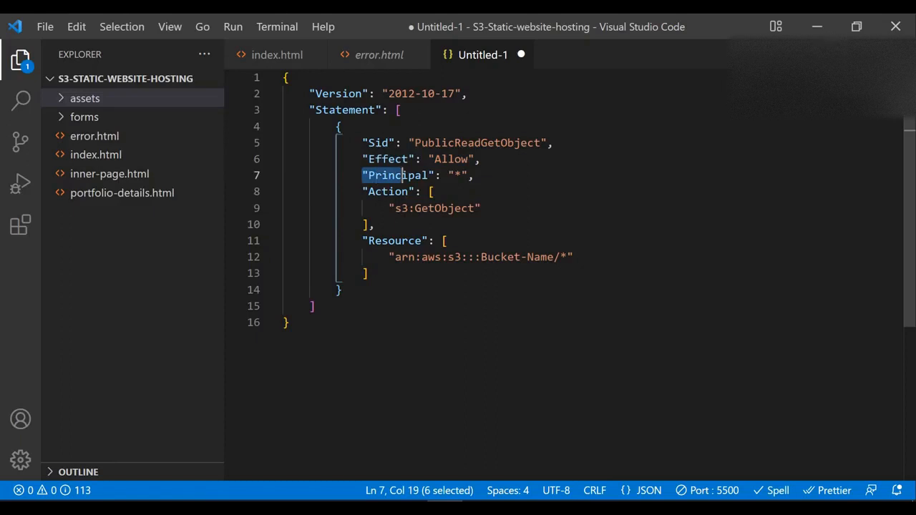
pyautogui.doubleClick(400, 175)
pyautogui.click(419, 176)
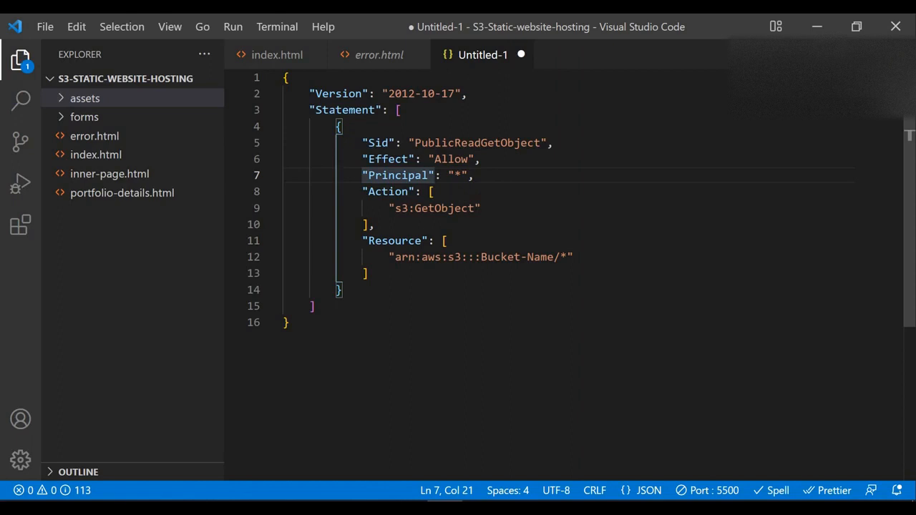
pyautogui.doubleClick(457, 176)
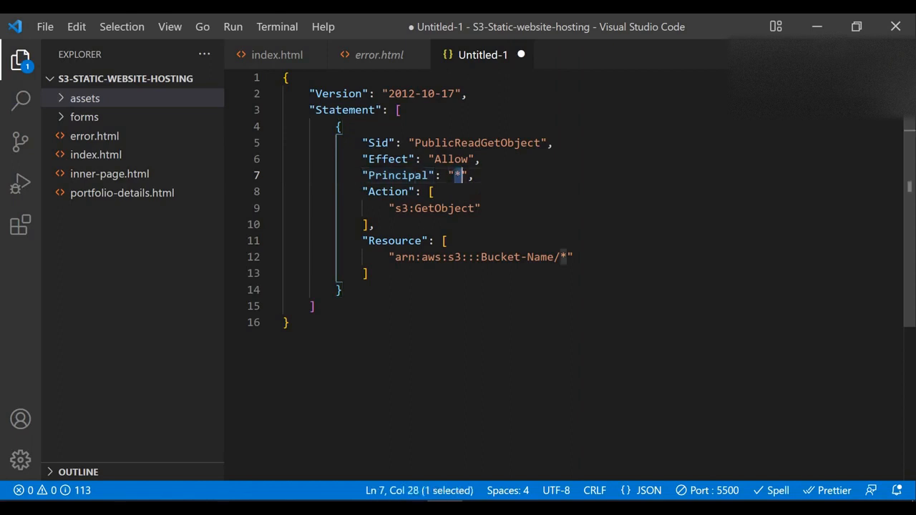
pyautogui.doubleClick(389, 175)
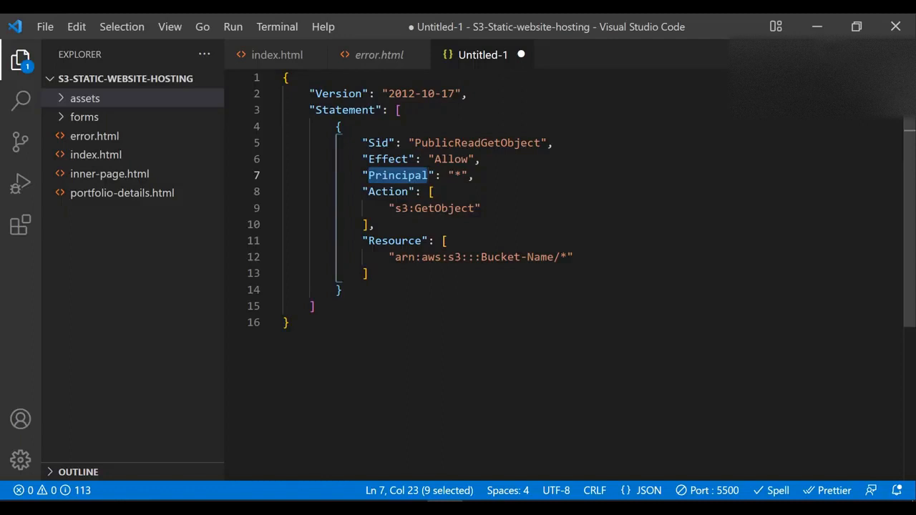
pyautogui.doubleClick(389, 192)
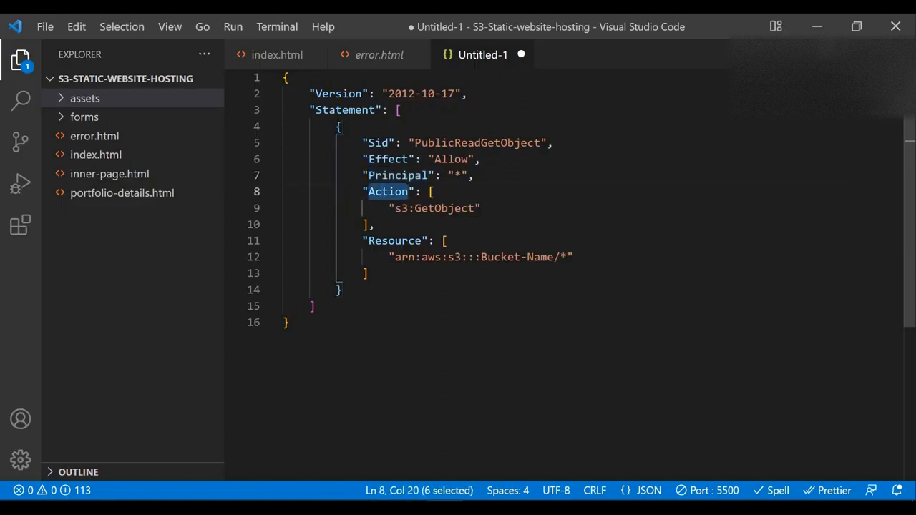
pyautogui.doubleClick(434, 208)
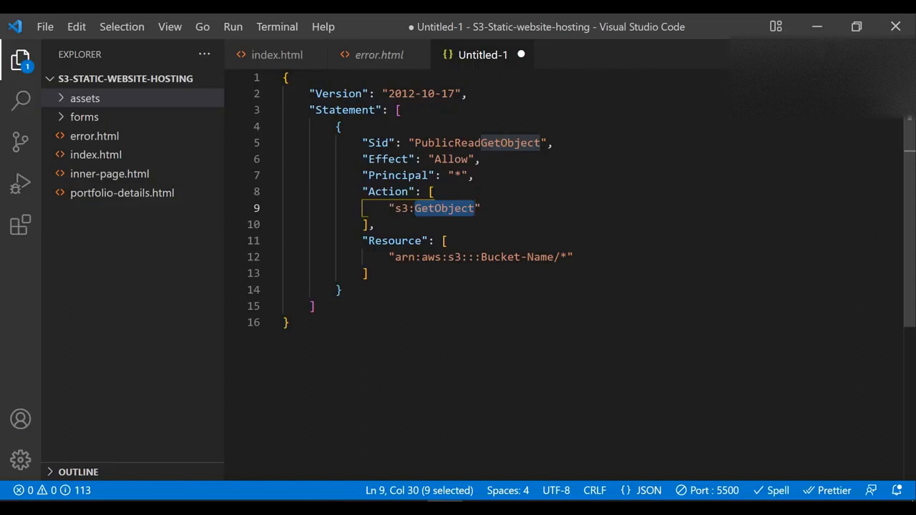
pyautogui.doubleClick(402, 242)
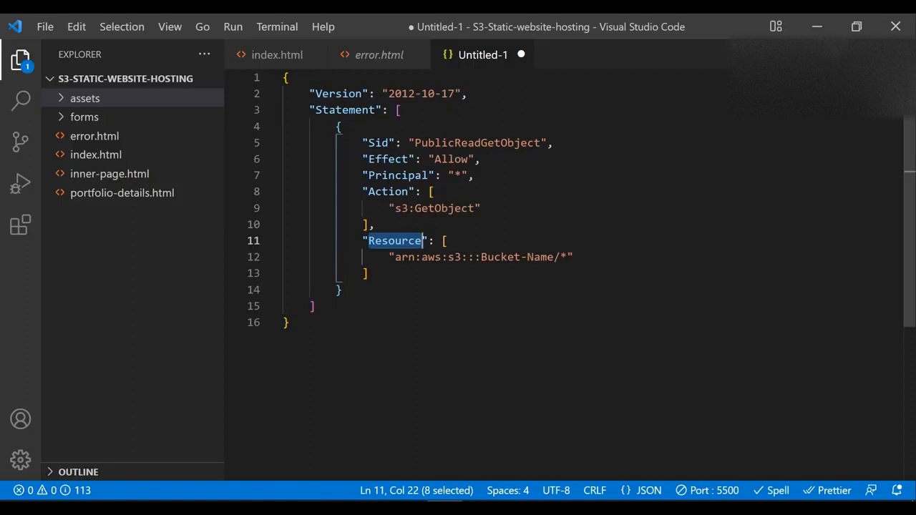
pyautogui.moveTo(449, 257); pyautogui.dragTo(540, 257)
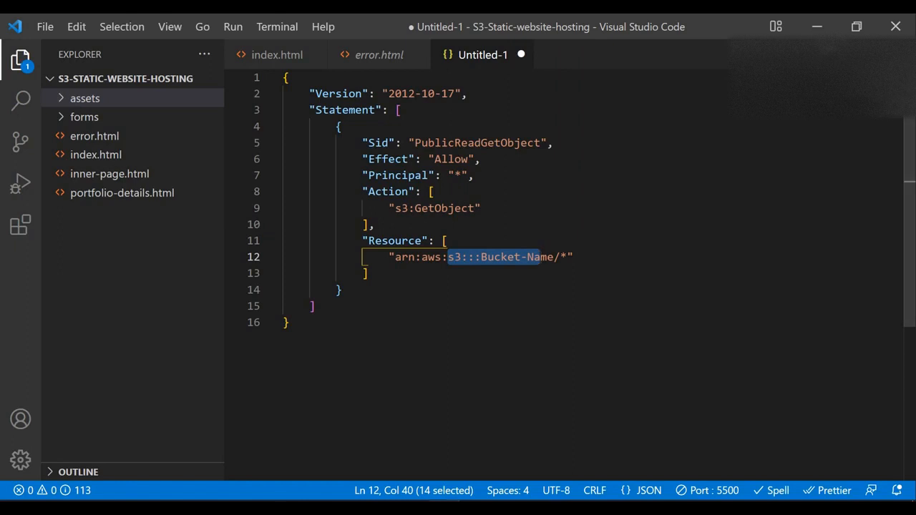
pyautogui.hotkey('alt', 'Tab')
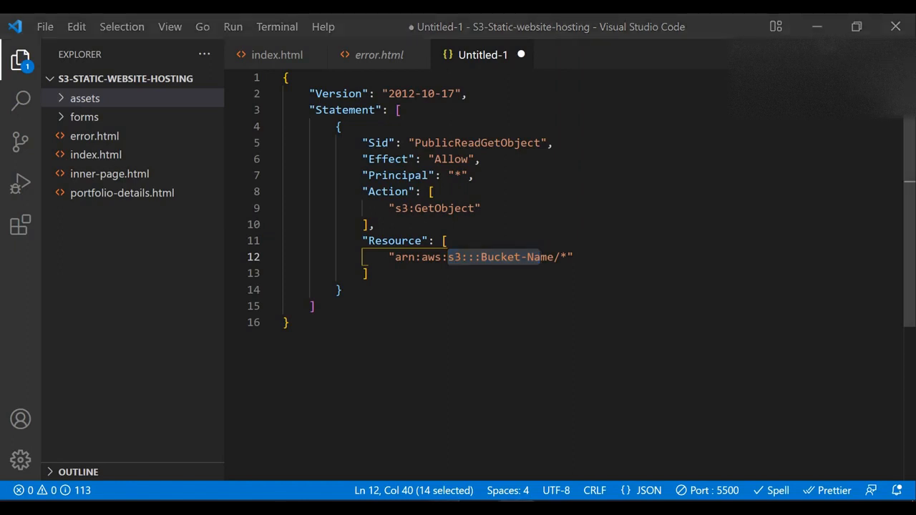
pyautogui.click(442, 209)
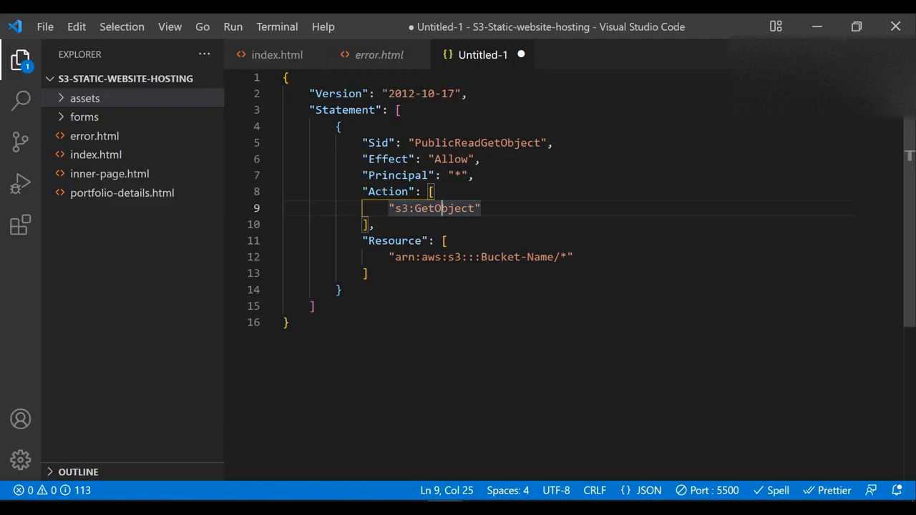
pyautogui.moveTo(389, 257); pyautogui.dragTo(574, 257)
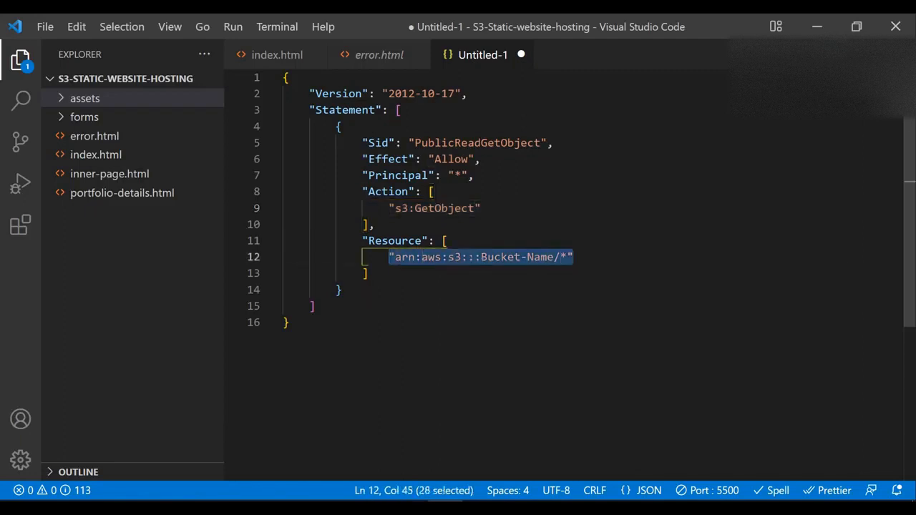
# Step: Copy the entire PublicReadGetObject policy JSON and replace the default policy in the S3 bucket policy editor in the browser with it
pyautogui.moveTo(291, 324); pyautogui.dragTo(284, 78)
pyautogui.hotkey('ctrl', 'c')
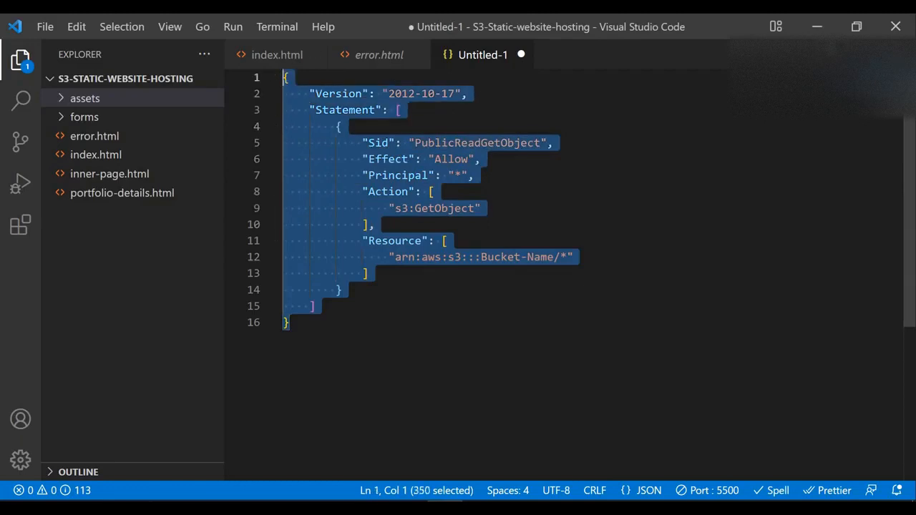
pyautogui.hotkey('alt', 'Tab')
pyautogui.press('Tab')
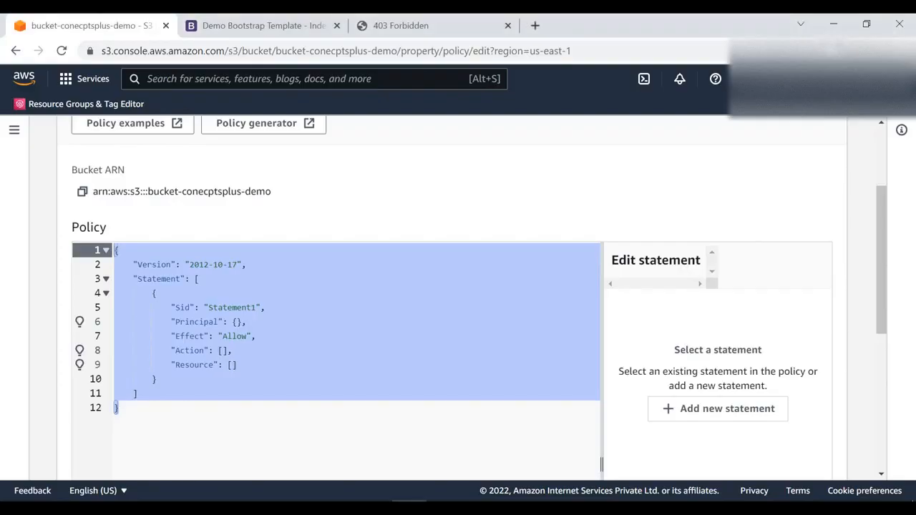
pyautogui.hotkey('ctrl', 'v')
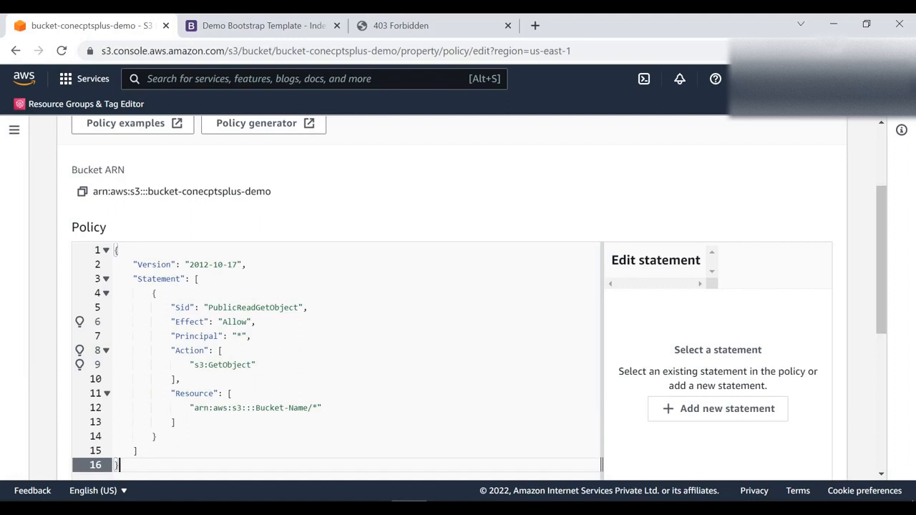
# Step: Try to save the bucket policy with the Bucket-Name placeholder, and go back to its Resource entry
pyautogui.scroll(-5, 458, 286)
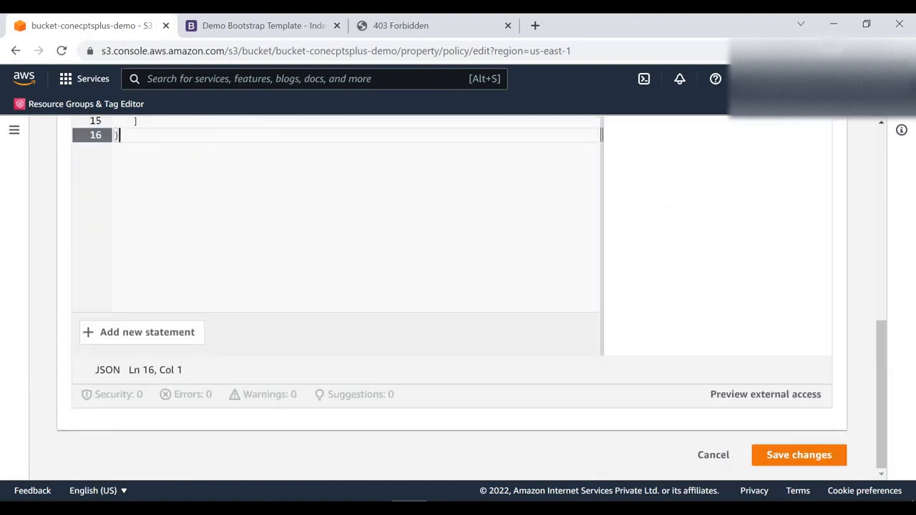
pyautogui.click(798, 455)
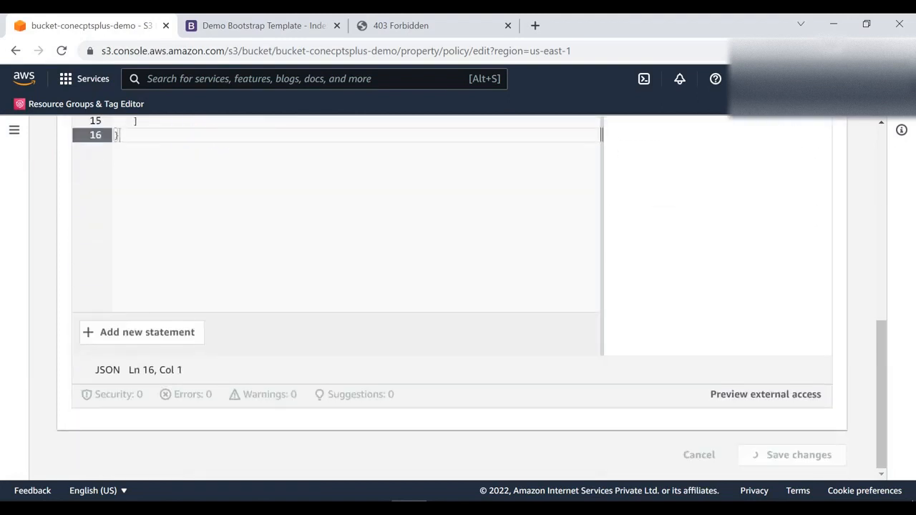
pyautogui.click(131, 409)
pyautogui.scroll(-1, 132, 409)
pyautogui.scroll(5, 458, 300)
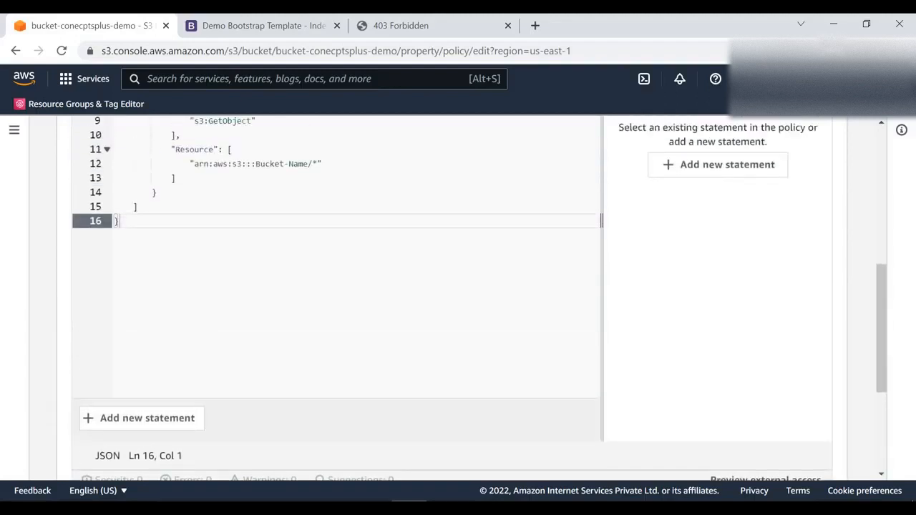
pyautogui.scroll(2, 458, 300)
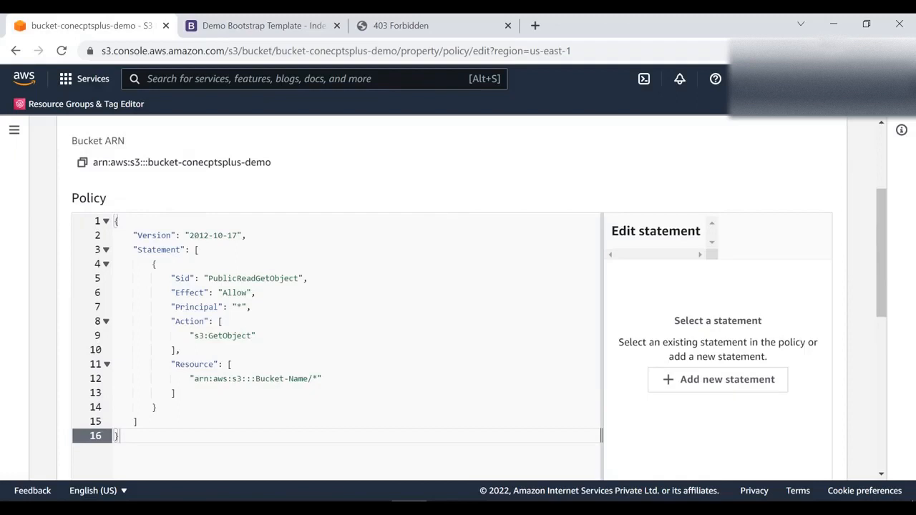
# Step: Compare the Bucket-Name placeholder in the Resource entry with the bucket's own ARN and copy that ARN
pyautogui.moveTo(256, 379); pyautogui.dragTo(308, 378)
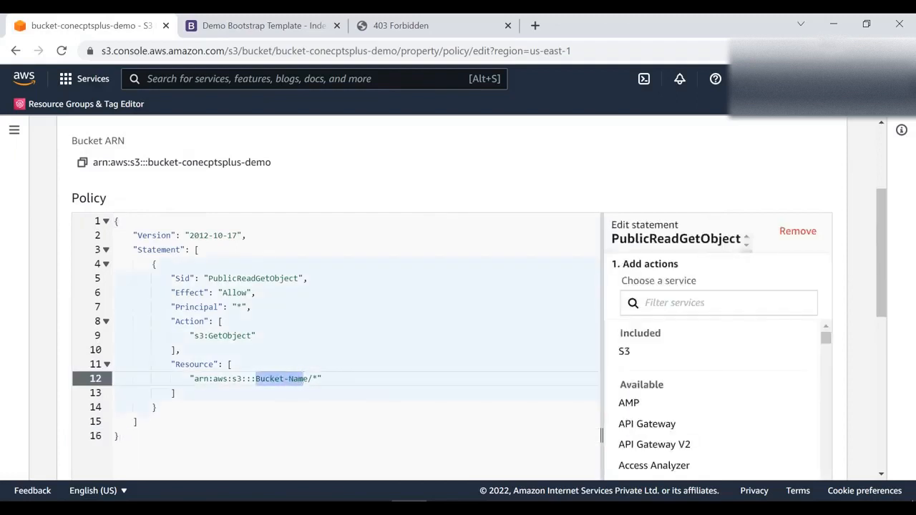
pyautogui.scroll(3, 458, 301)
pyautogui.scroll(-3, 458, 300)
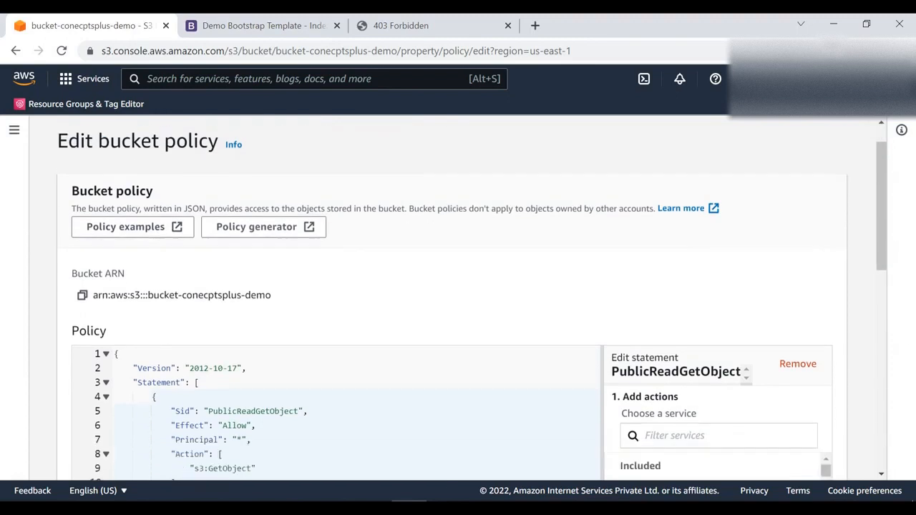
pyautogui.moveTo(193, 407); pyautogui.dragTo(296, 407)
pyautogui.scroll(1, 297, 407)
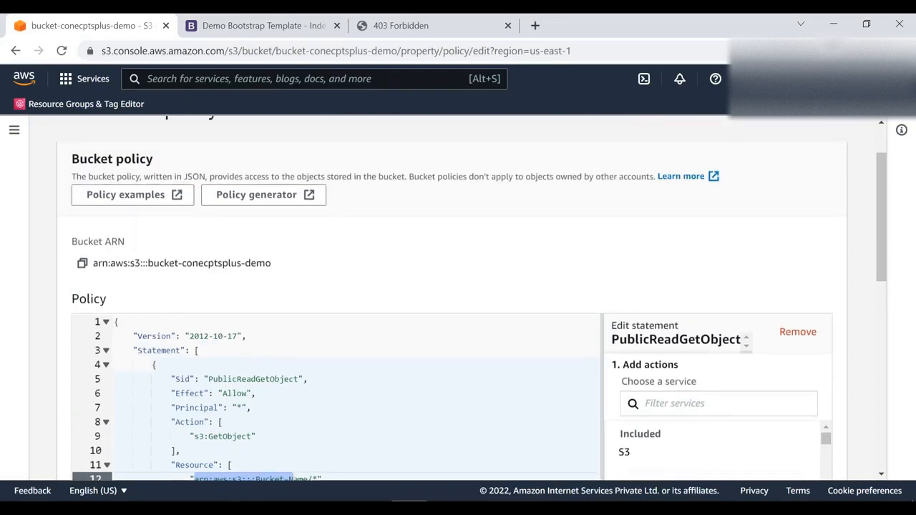
pyautogui.moveTo(271, 263); pyautogui.dragTo(93, 263)
pyautogui.click(83, 263)
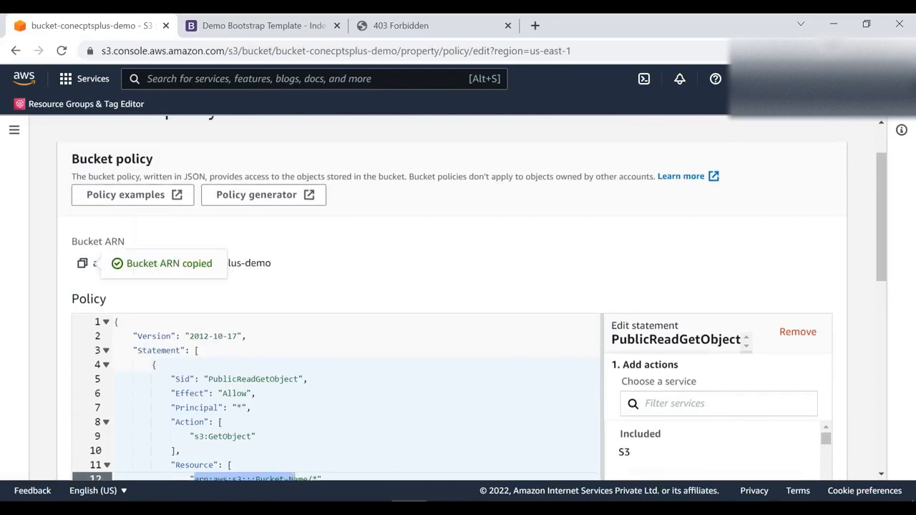
# Step: Replace the placeholder ARN in the policy's Resource with arn:aws:s3:::bucket-conecptsplus-demo, keeping the /* suffix
pyautogui.scroll(-3, 322, 322)
pyautogui.click(179, 293)
pyautogui.click(195, 264)
pyautogui.moveTo(196, 264); pyautogui.dragTo(308, 264)
pyautogui.hotkey('ctrl', 'v')
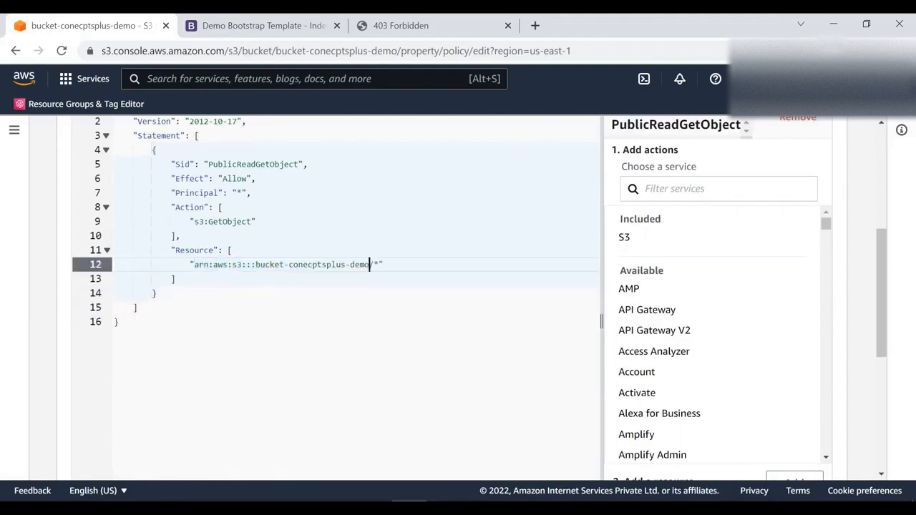
pyautogui.hotkey('shift', 'Right')
pyautogui.hotkey('shift', 'Right')
pyautogui.press('Left')
# Step: Save the bucket policy changes and switch to the page opened from the website endpoint
pyautogui.scroll(-5, 452, 297)
pyautogui.click(799, 455)
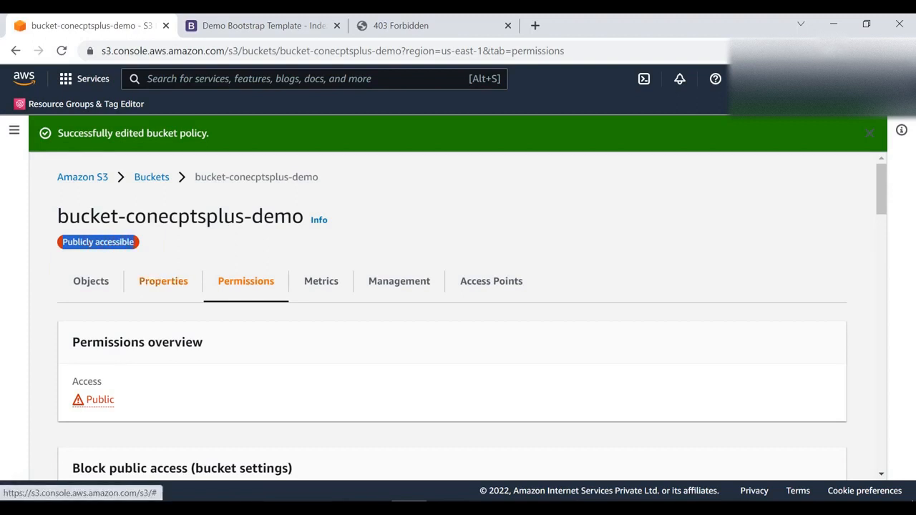
pyautogui.click(401, 26)
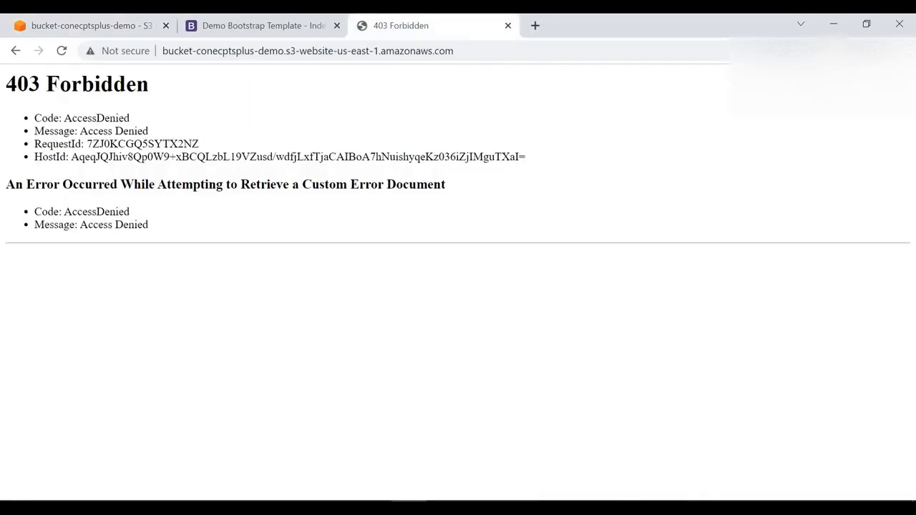
# Step: Reload the bucket's website endpoint page and look through the hosted Demo Bootstrap site and its address
pyautogui.click(62, 50)
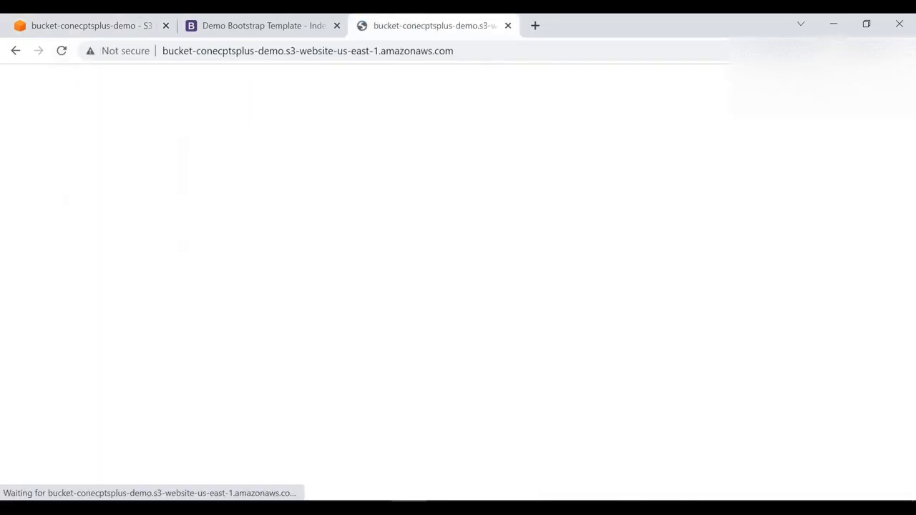
pyautogui.click(62, 50)
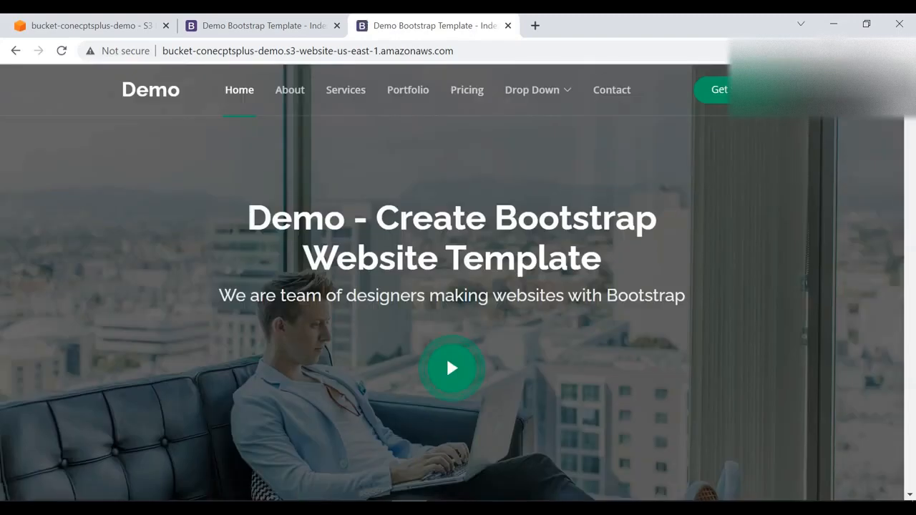
pyautogui.scroll(-10, 446, 351)
pyautogui.scroll(-20, 458, 308)
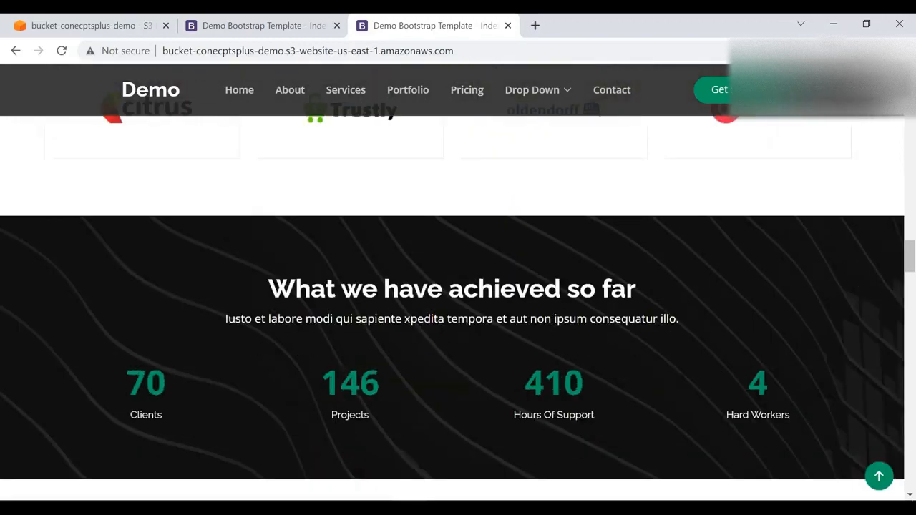
pyautogui.doubleClick(272, 51)
pyautogui.scroll(4, 452, 286)
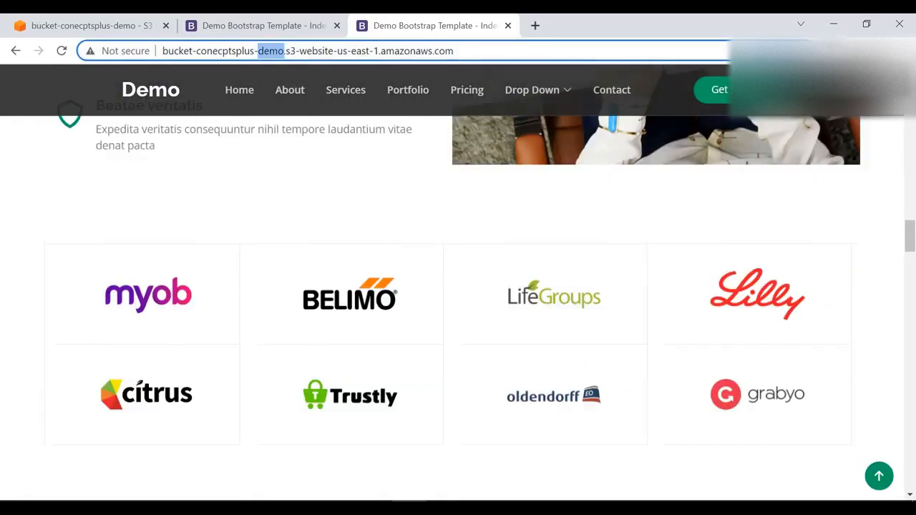
pyautogui.scroll(20, 446, 343)
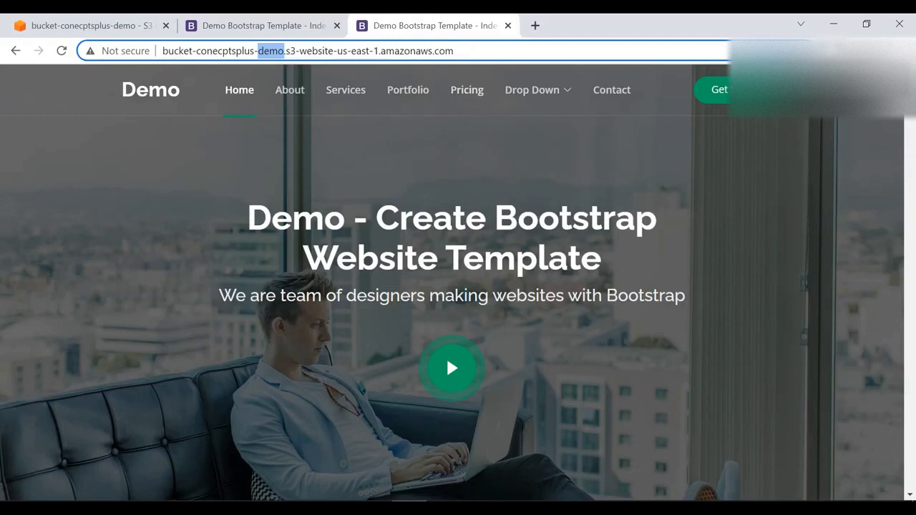
# Step: Return to the S3 console and examine the objects stored in bucket-conecptsplus-demo from the bucket list
pyautogui.click(93, 26)
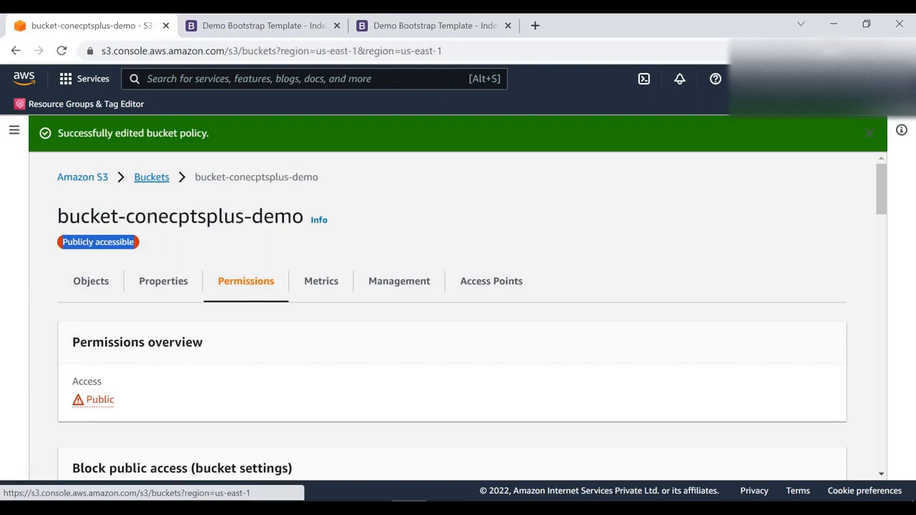
pyautogui.click(152, 176)
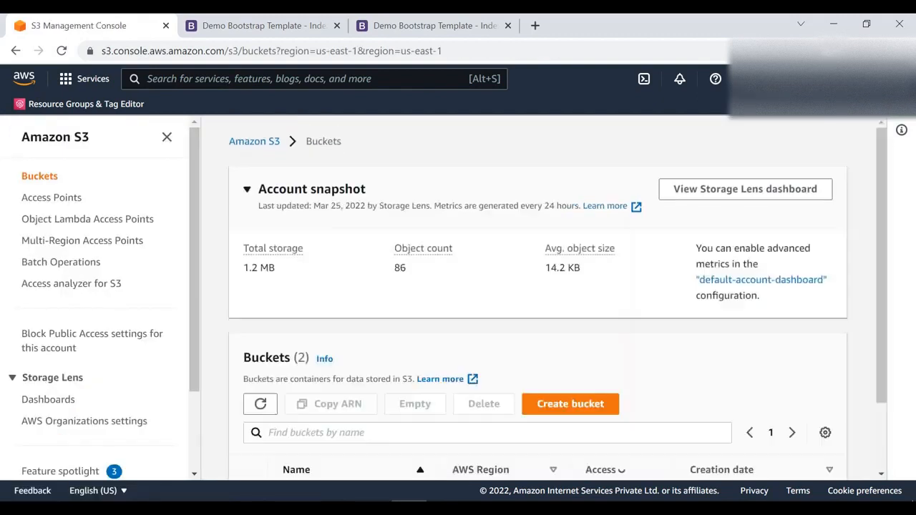
pyautogui.scroll(-2, 537, 298)
pyautogui.click(344, 415)
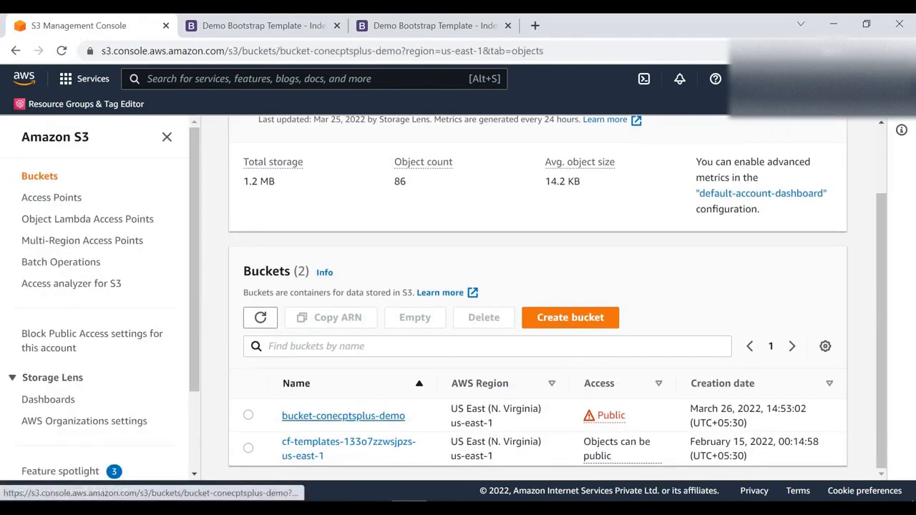
pyautogui.scroll(-2, 537, 298)
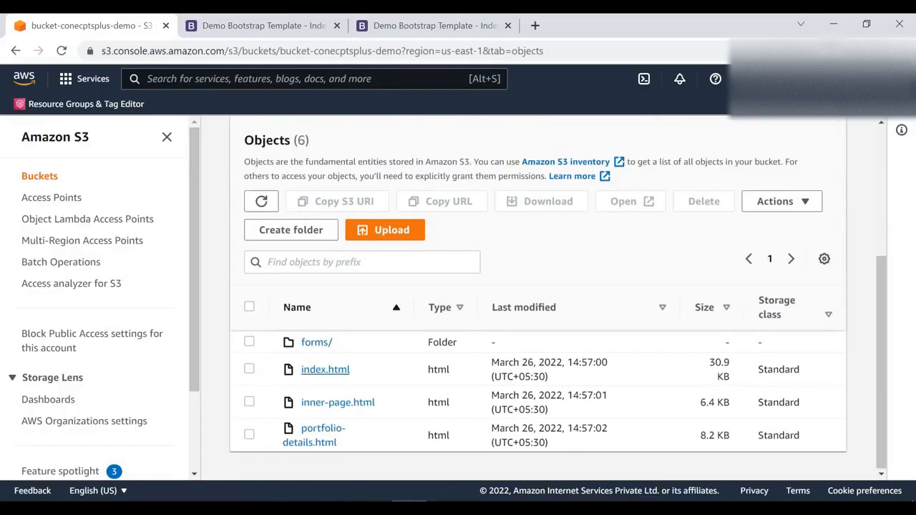
# Step: Switch back to the hosted site and request the nonexistent page /balhhsdlsl.html to check the custom error document
pyautogui.click(423, 25)
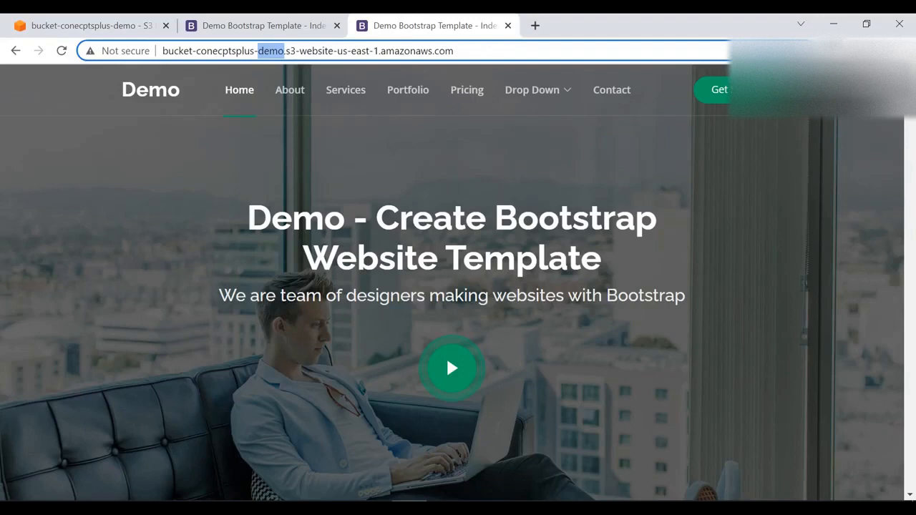
pyautogui.scroll(-1, 458, 286)
pyautogui.click(470, 51)
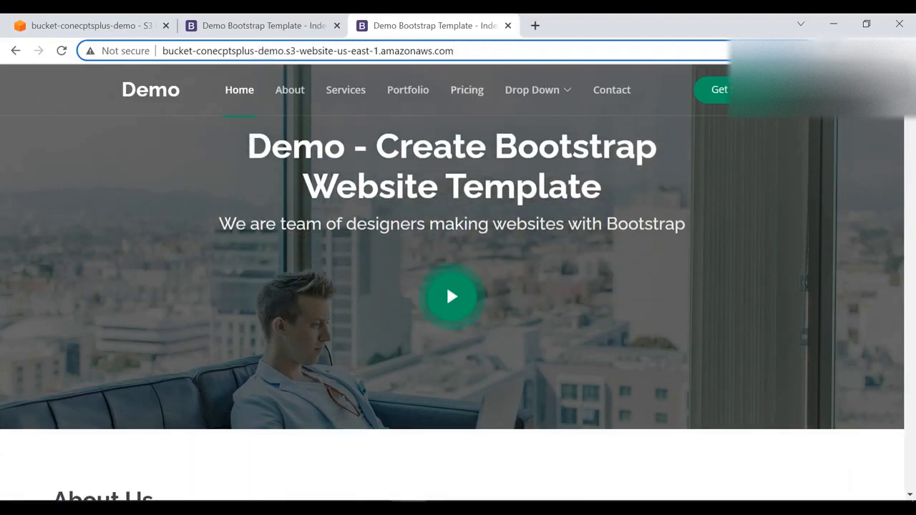
pyautogui.write('/balh')
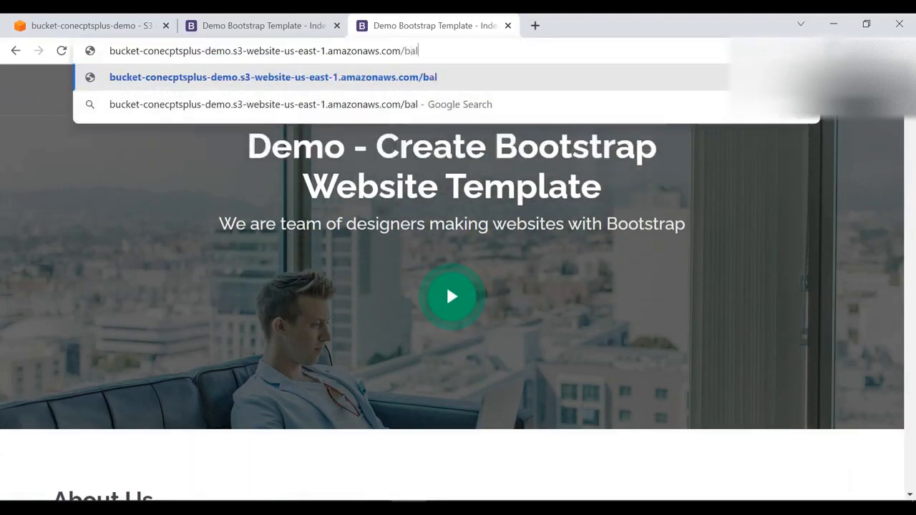
pyautogui.write('hsdlsl.html')
pyautogui.press('Return')
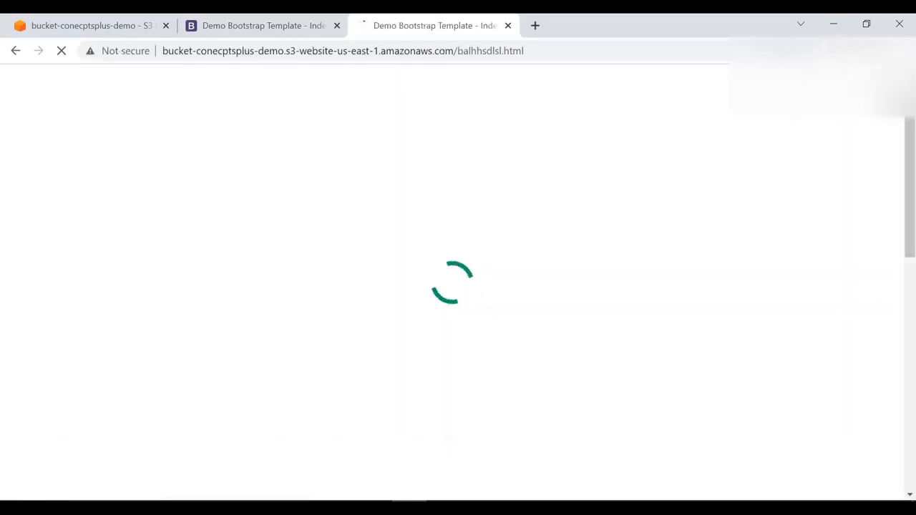
pyautogui.scroll(-3, 458, 286)
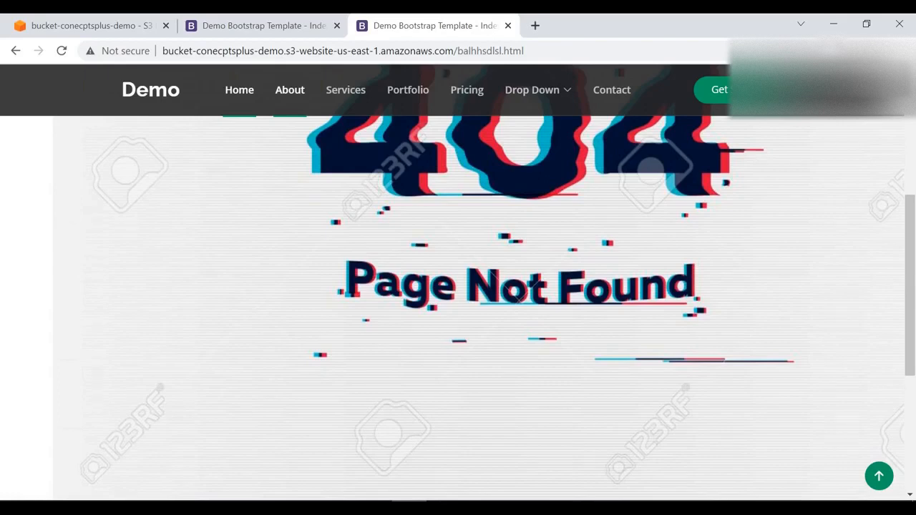
pyautogui.scroll(3, 458, 287)
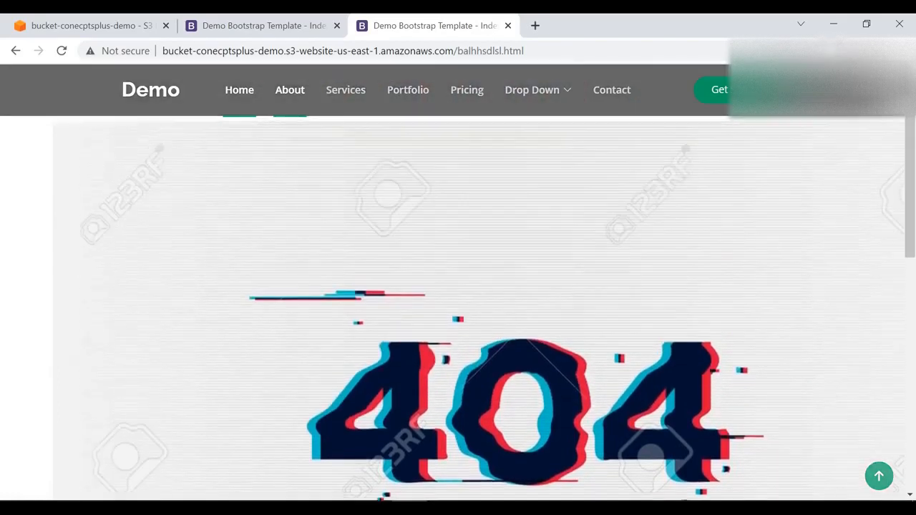
pyautogui.scroll(-2, 458, 287)
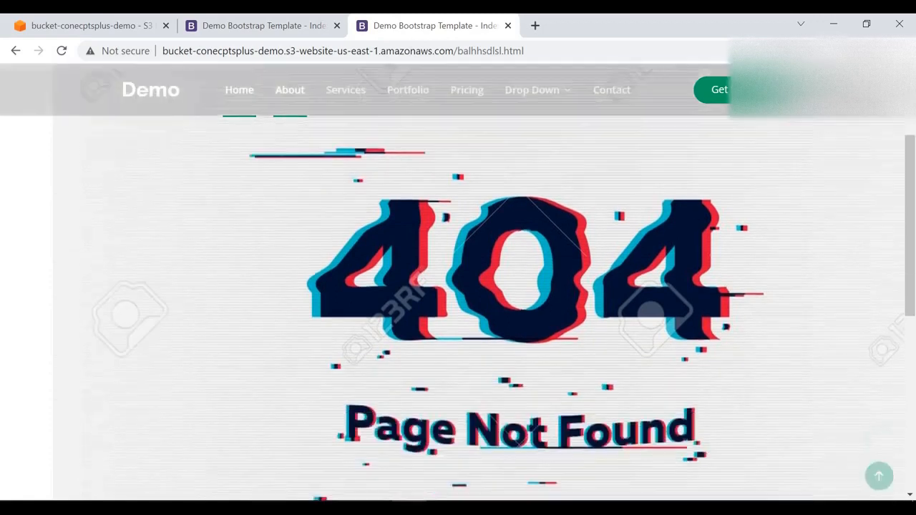